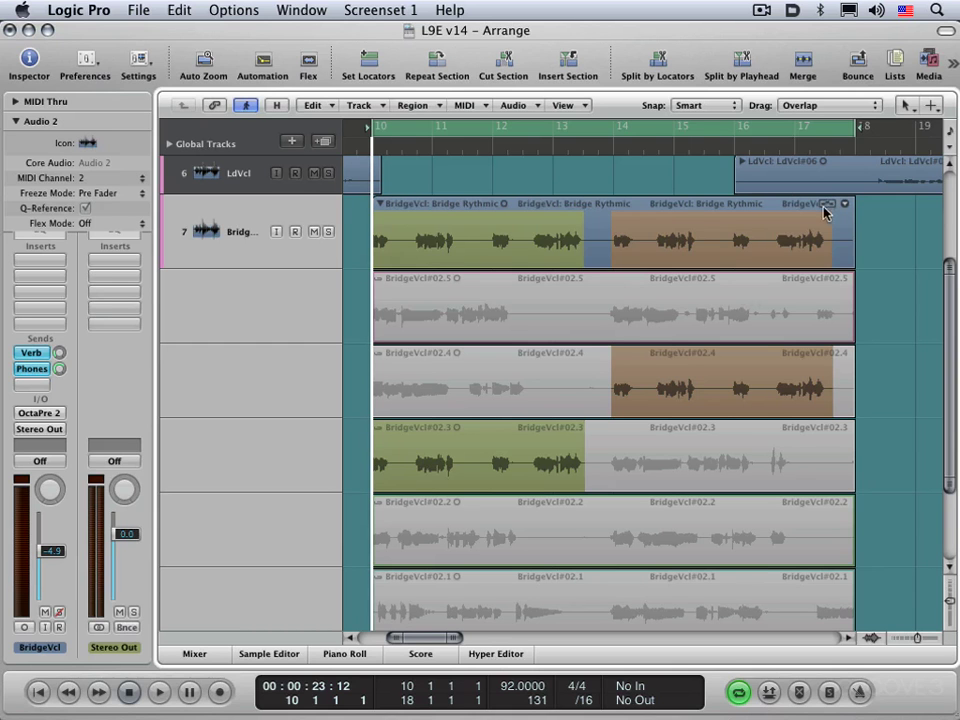
Turn off Quick Swipe Comping and move the BridgeVcl#02.4 section between bars 13 and 14 onto its own take lane
{"action": "left_click", "coordinate": [845, 206]}
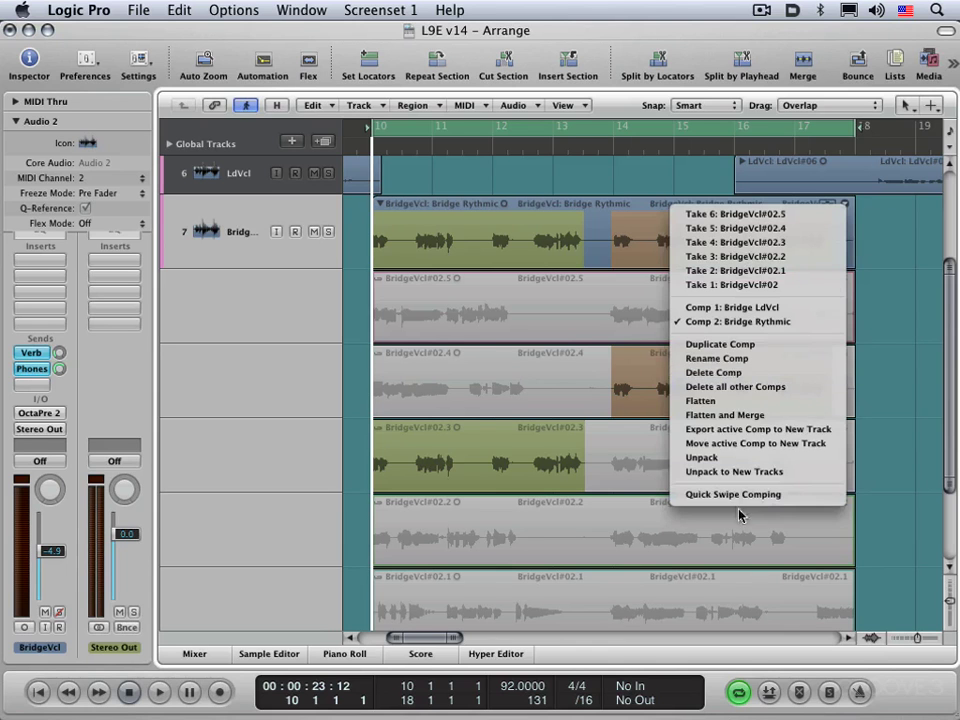
{"action": "left_click", "coordinate": [825, 494]}
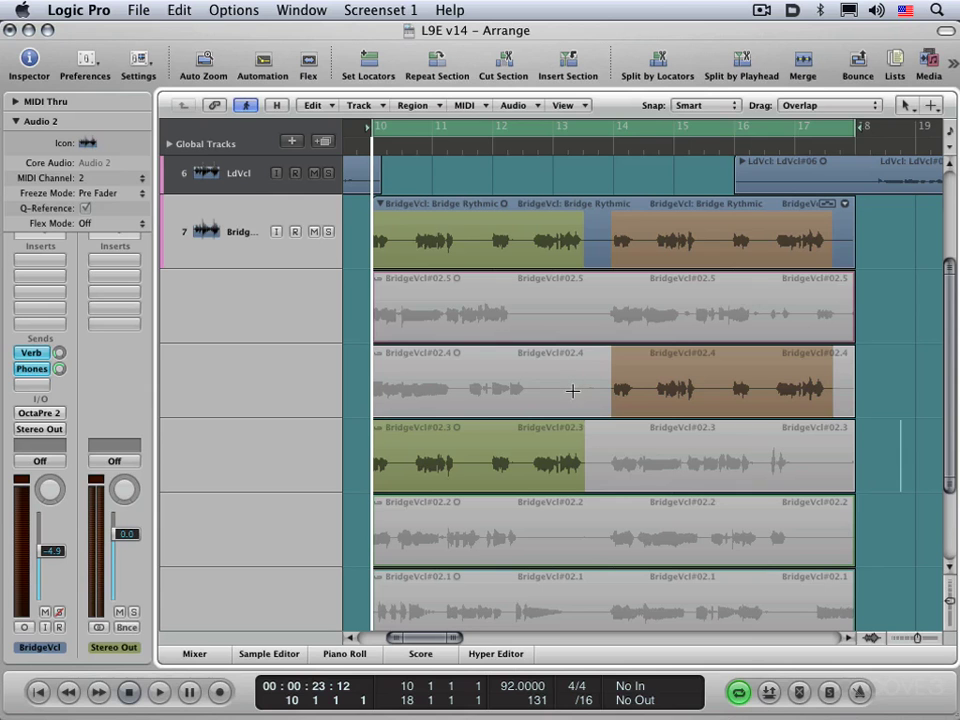
{"action": "left_click_drag", "start_coordinate": [572, 390], "coordinate": [607, 406]}
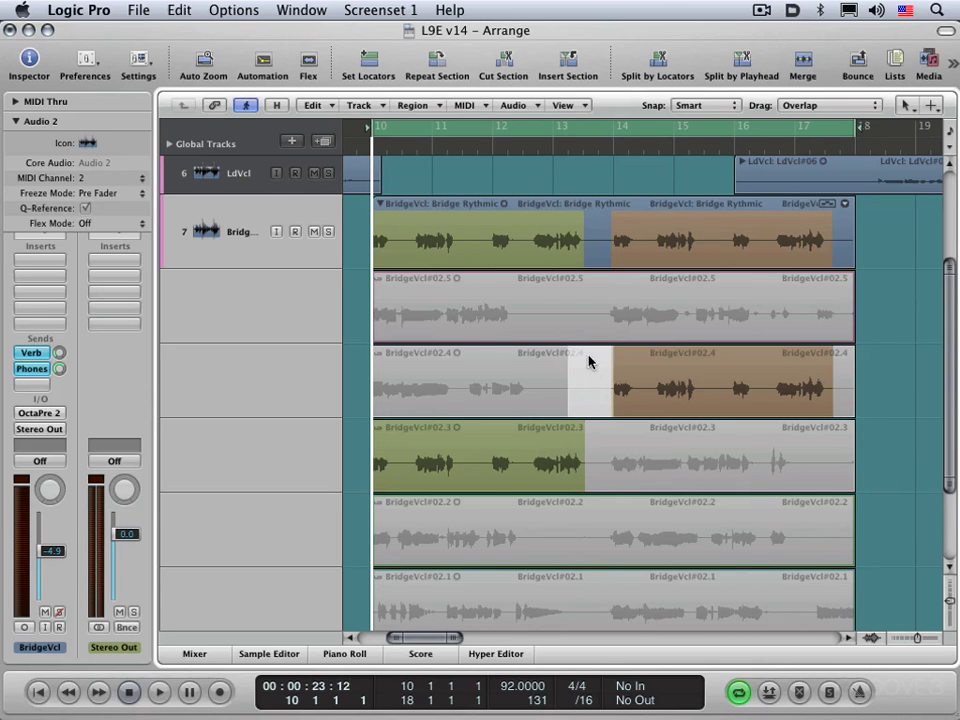
{"action": "left_click_drag", "start_coordinate": [588, 361], "coordinate": [592, 246]}
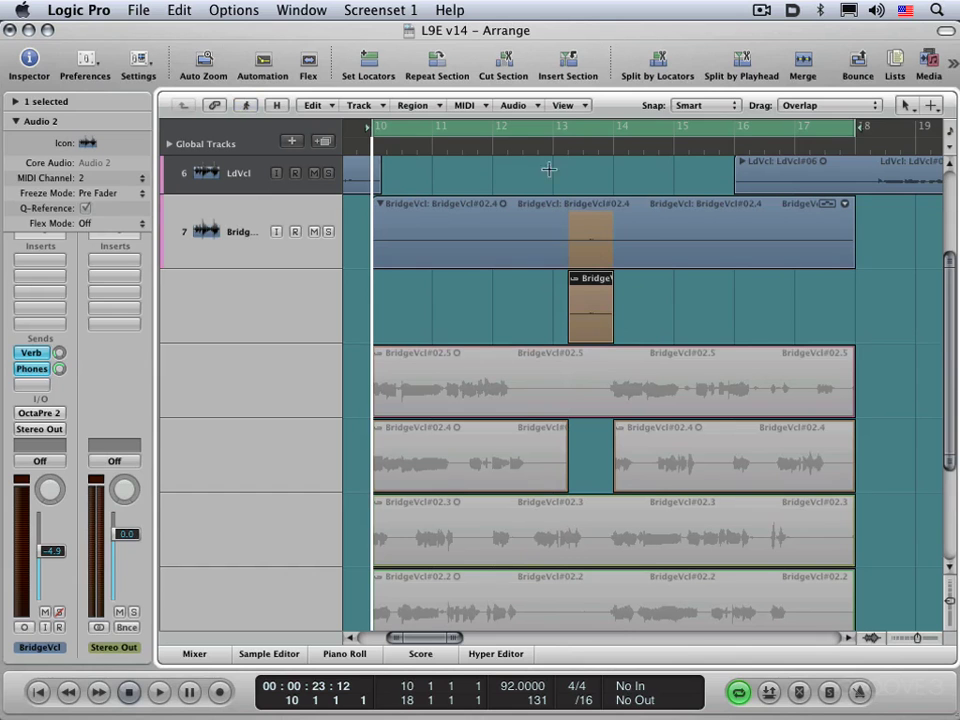
Turn off cycle mode and play the new short take from just before bar 13
{"action": "left_click", "coordinate": [567, 131]}
{"action": "left_click", "coordinate": [553, 147]}
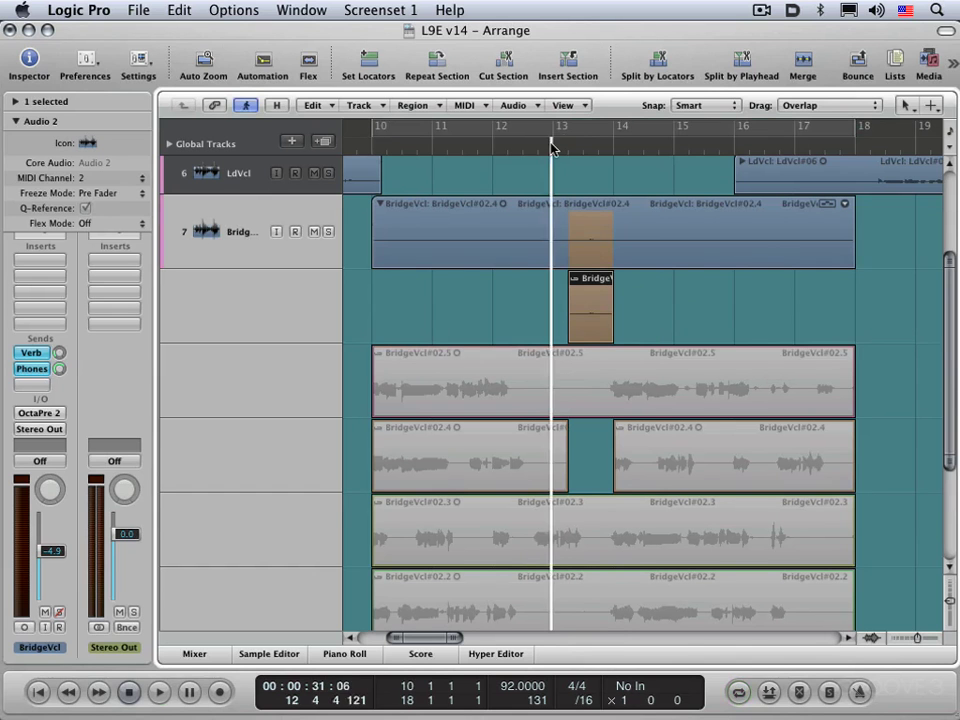
{"action": "key", "text": "space"}
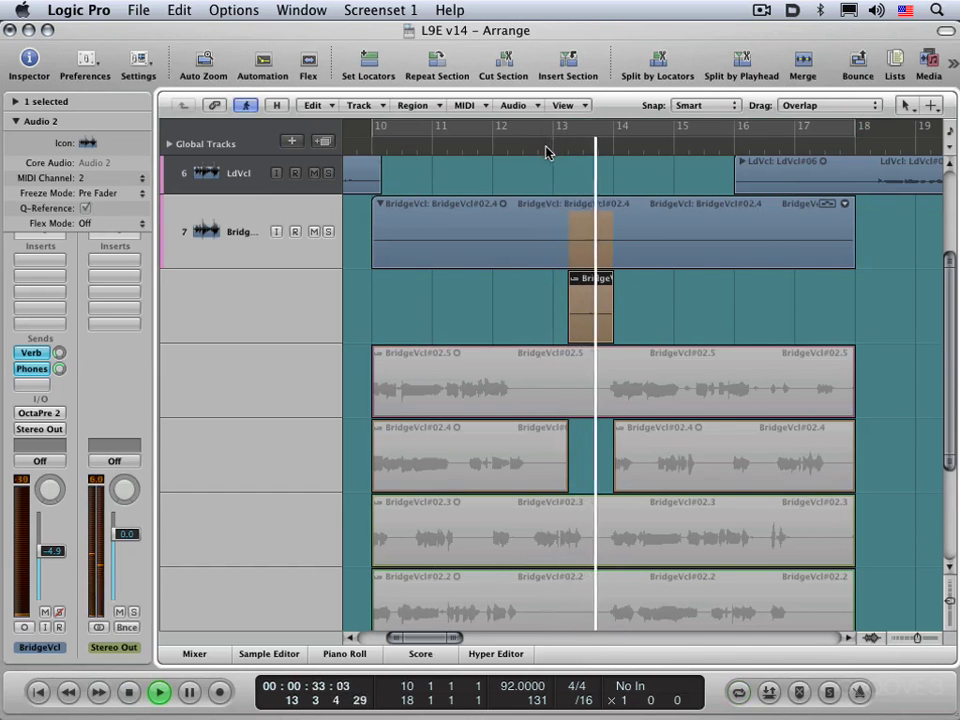
{"action": "key", "text": "space"}
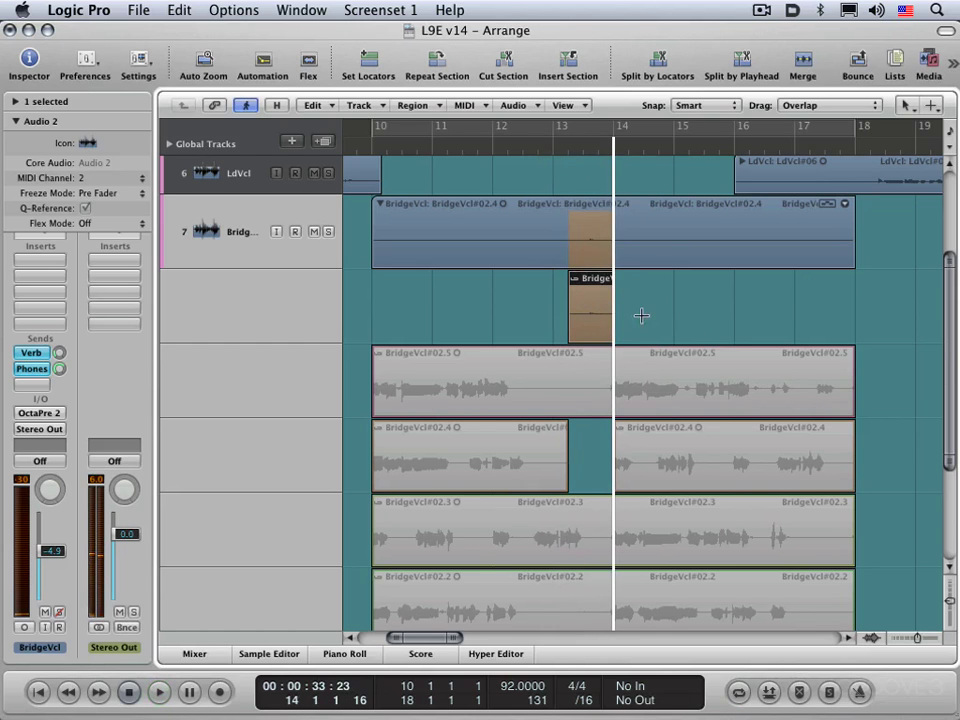
Switch the take folder to Comp 1: Bridge LdVcl and move the short BridgeVcl#02.4 take just past bar 17
{"action": "left_click", "coordinate": [844, 204]}
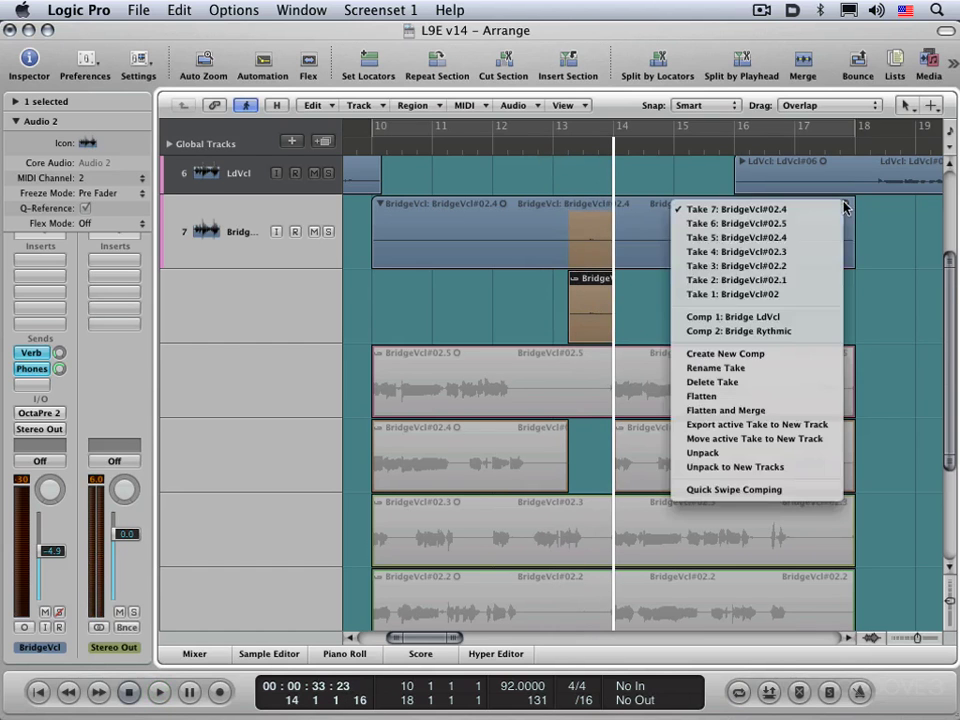
{"action": "left_click", "coordinate": [766, 317]}
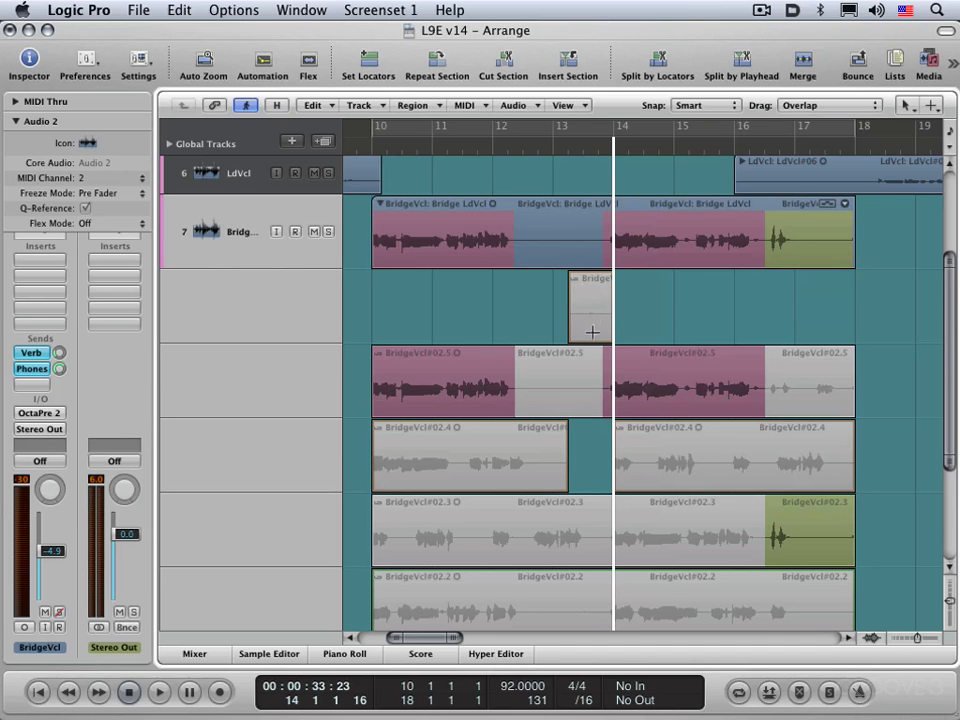
{"action": "left_click_drag", "start_coordinate": [592, 315], "coordinate": [829, 393]}
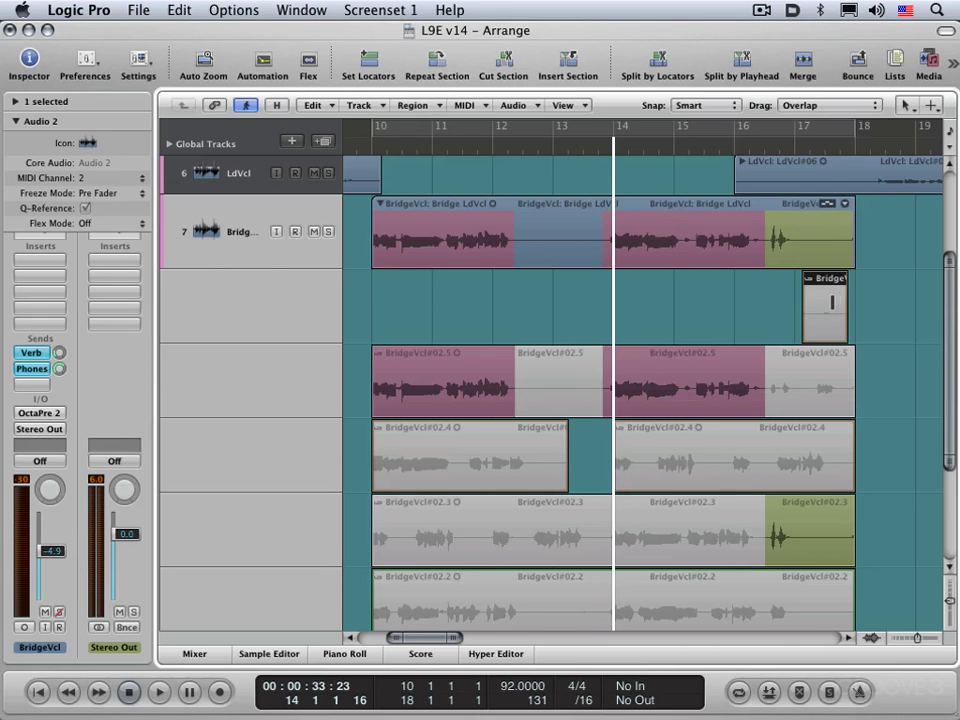
Add the whole short take to the comp and remove the leftover BridgeVcl#02.3 selection just before bar 18
{"action": "left_click_drag", "start_coordinate": [801, 302], "coordinate": [833, 311]}
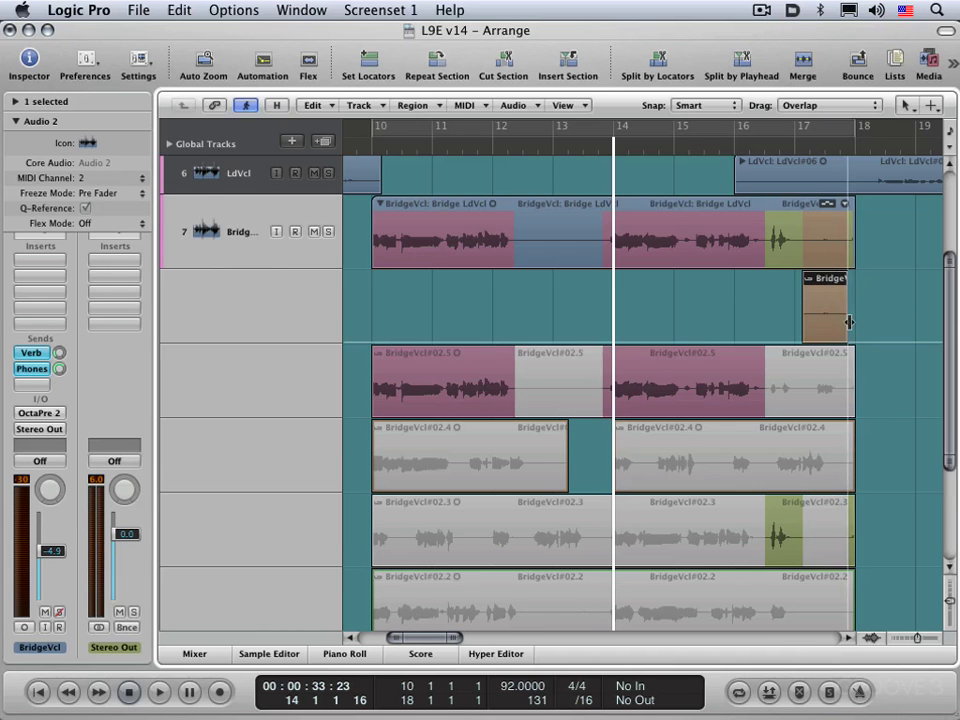
{"action": "left_click", "coordinate": [852, 507], "text": "shift"}
{"action": "left_click", "coordinate": [852, 507]}
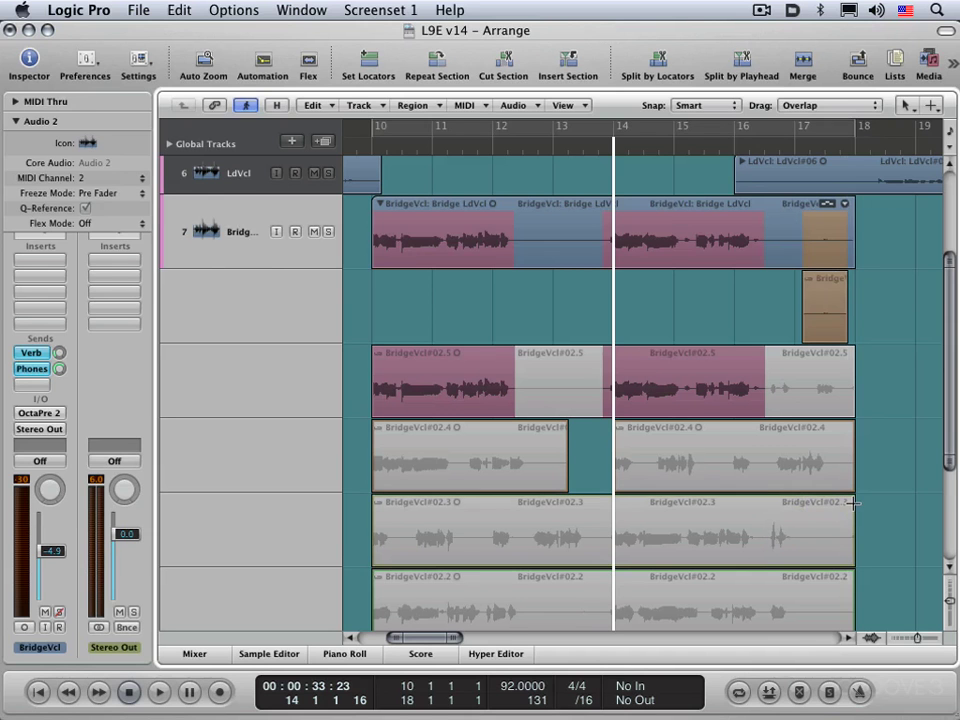
{"action": "left_click", "coordinate": [852, 504]}
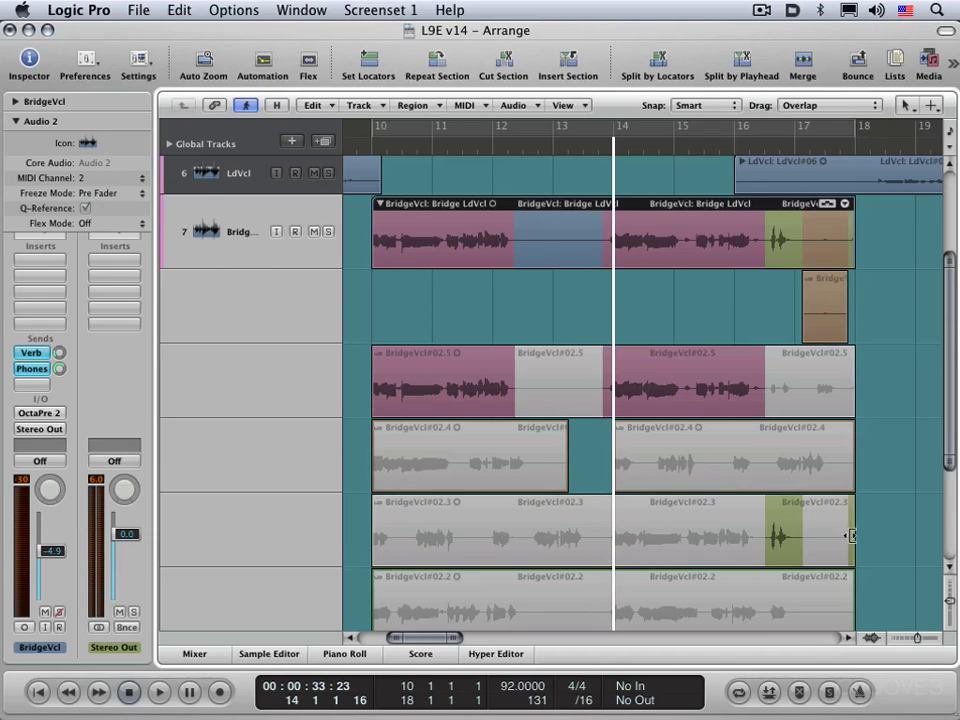
{"action": "left_click", "coordinate": [851, 535]}
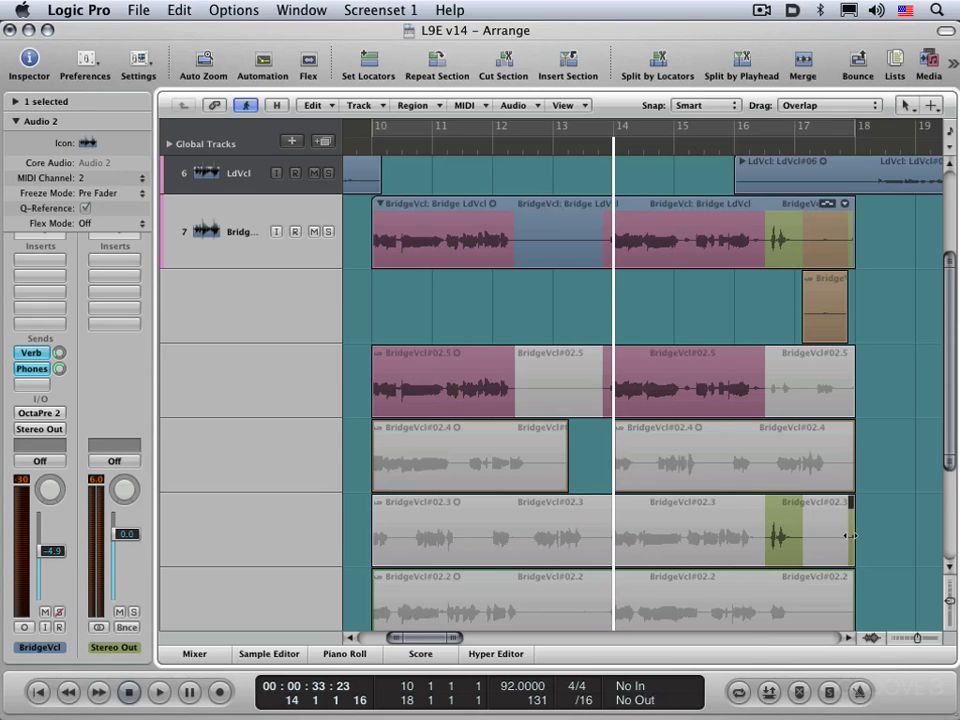
{"action": "left_click", "coordinate": [849, 536], "text": "shift"}
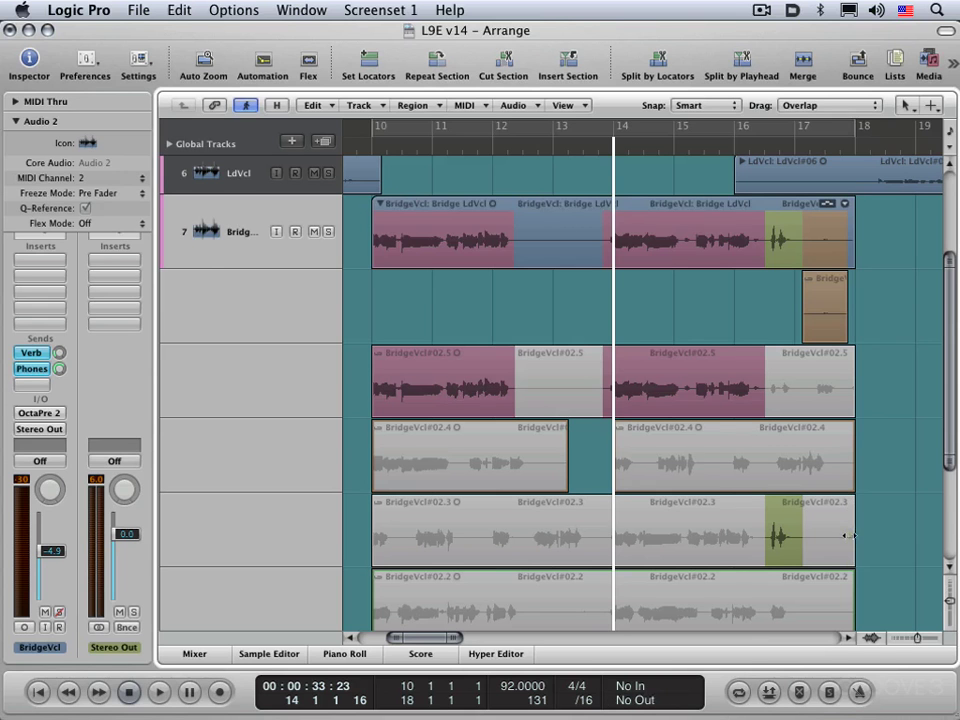
Play the comp from before bar 16 and shift the short take slightly later so it ends at bar 18
{"action": "double_click", "coordinate": [716, 148]}
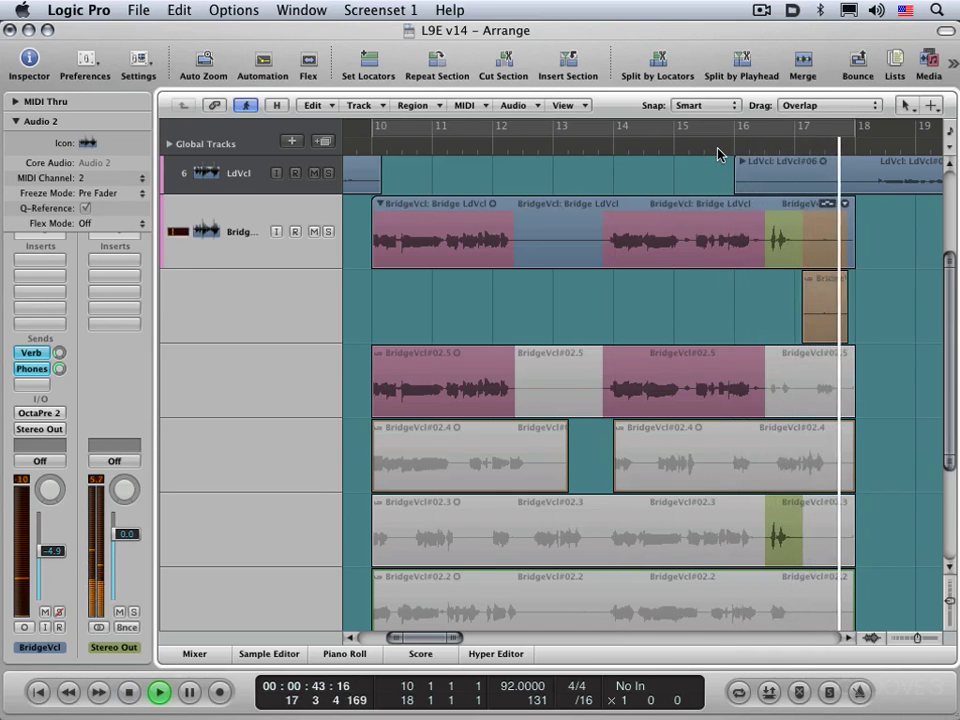
{"action": "key", "text": "space"}
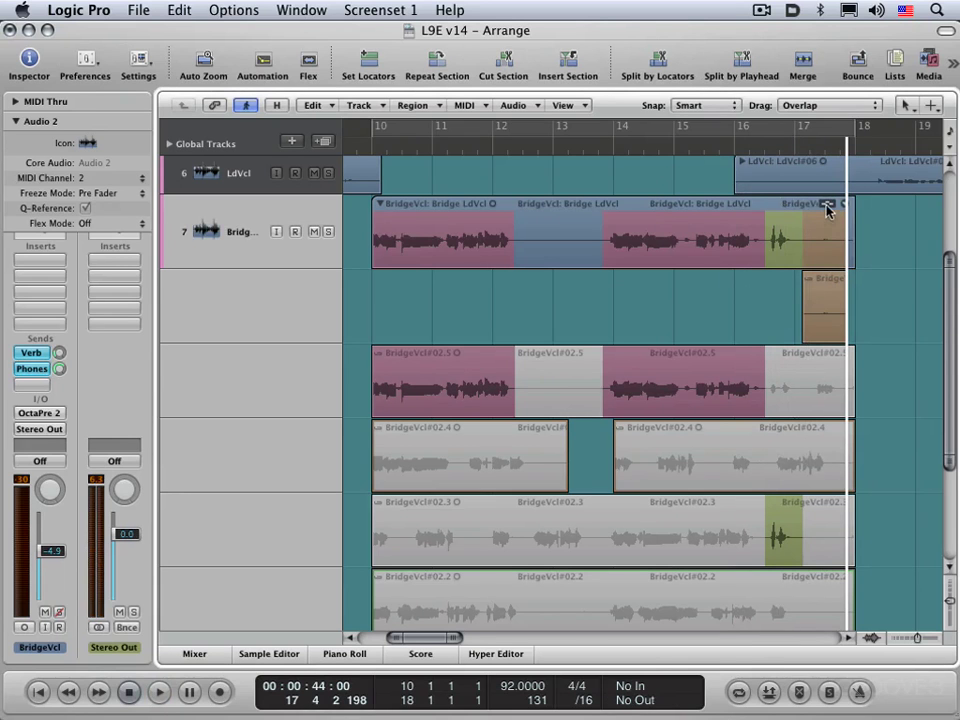
{"action": "left_click", "coordinate": [826, 310]}
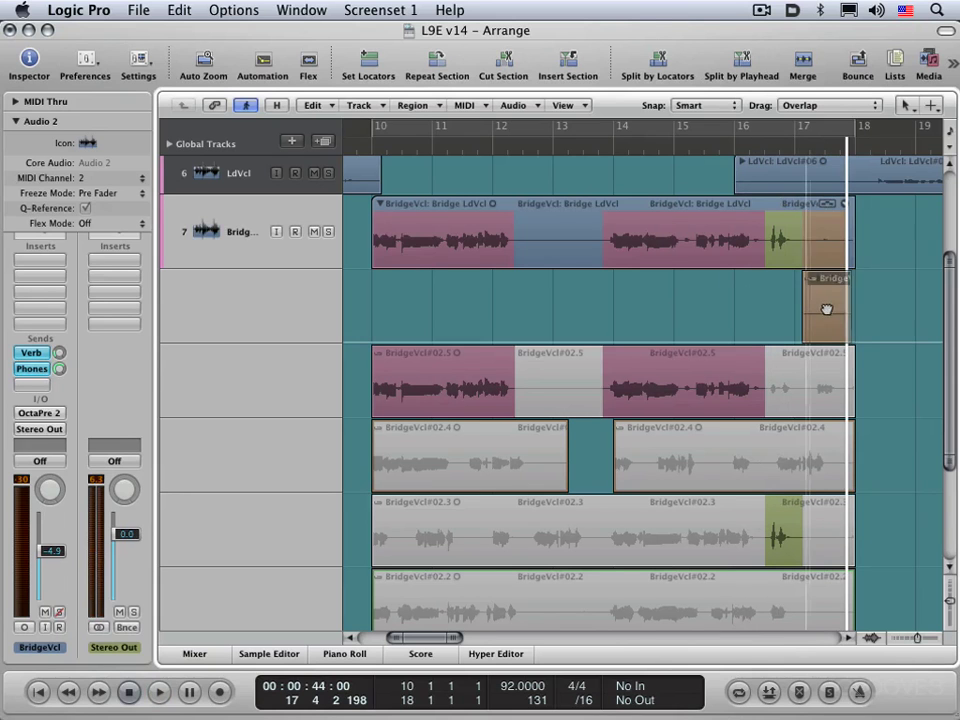
{"action": "left_click_drag", "start_coordinate": [826, 310], "coordinate": [843, 307]}
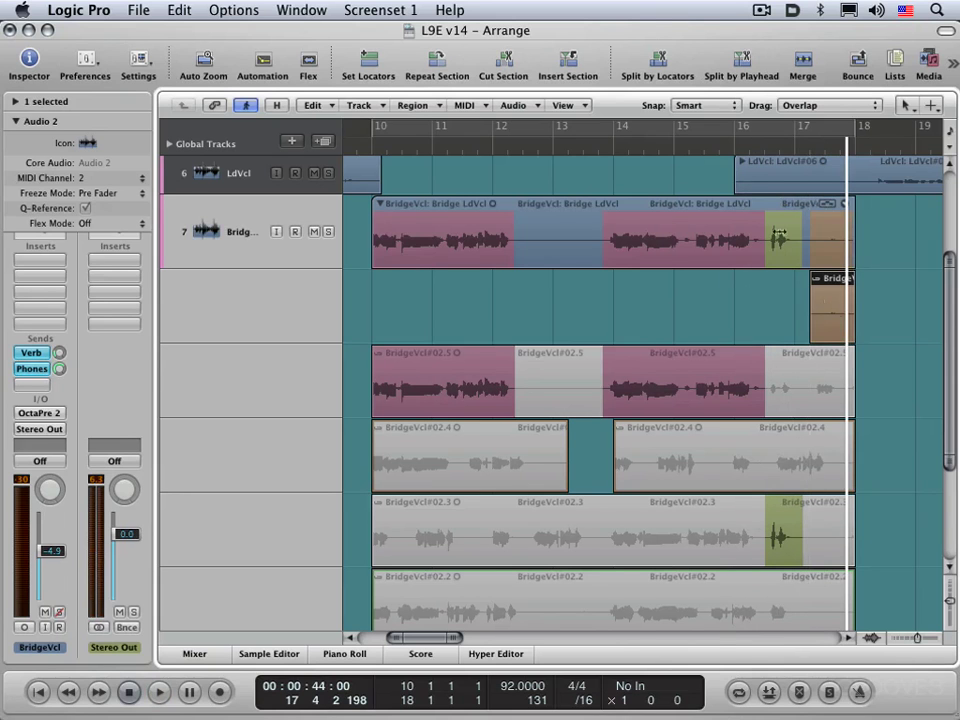
Play the end of the comp from bar 16 to check the short take's timing
{"action": "left_click", "coordinate": [740, 148]}
{"action": "key", "text": "space"}
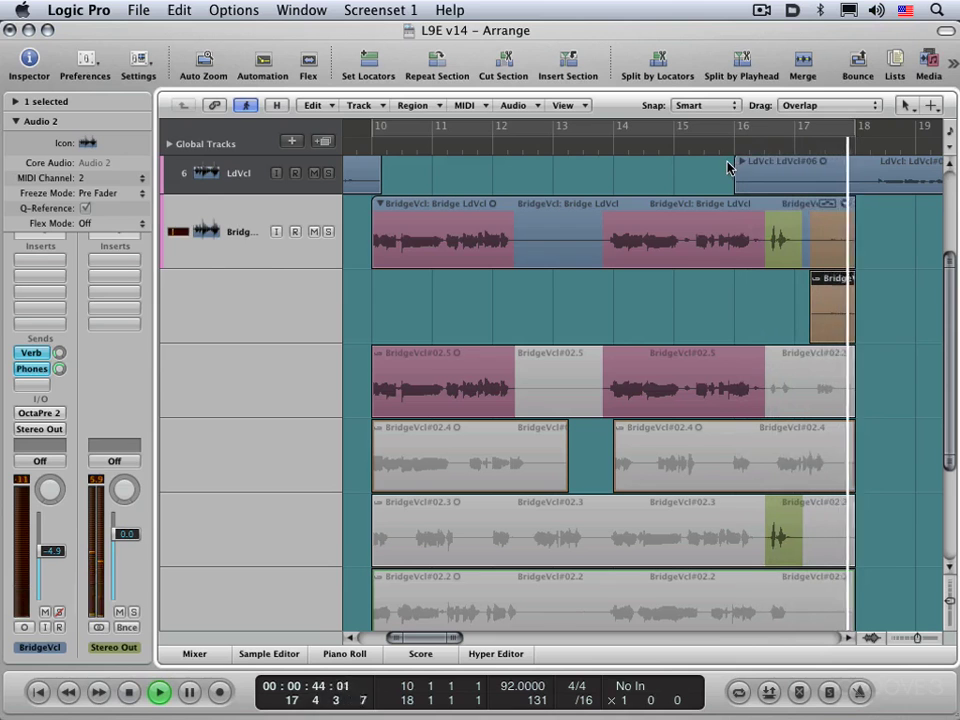
{"action": "key", "text": "space"}
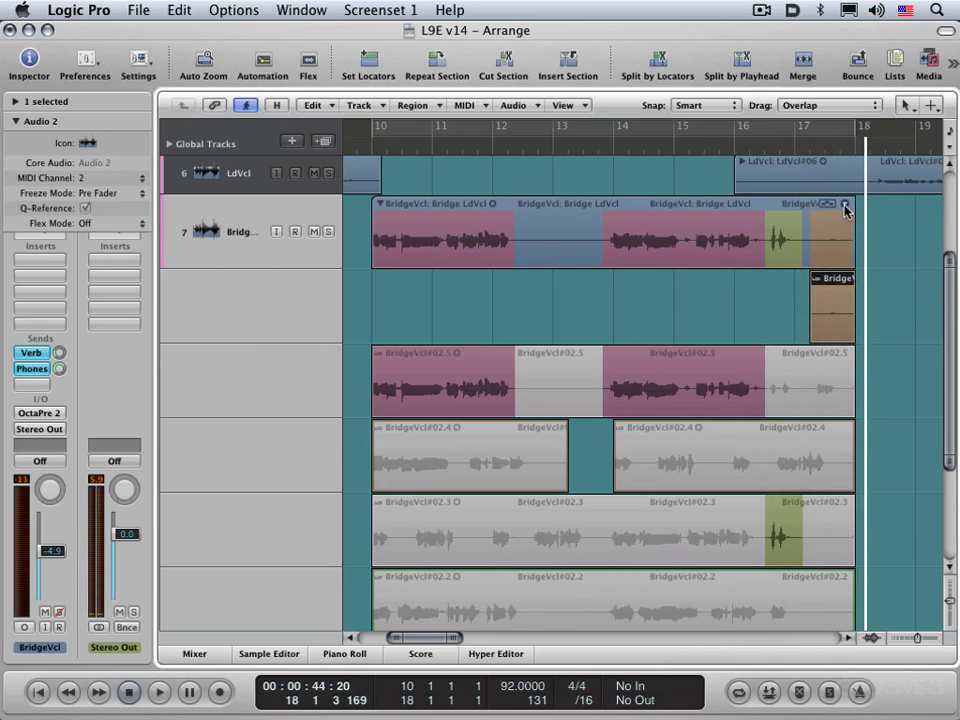
Turn Quick Swipe Comping back on for the take folder
{"action": "left_click", "coordinate": [845, 207]}
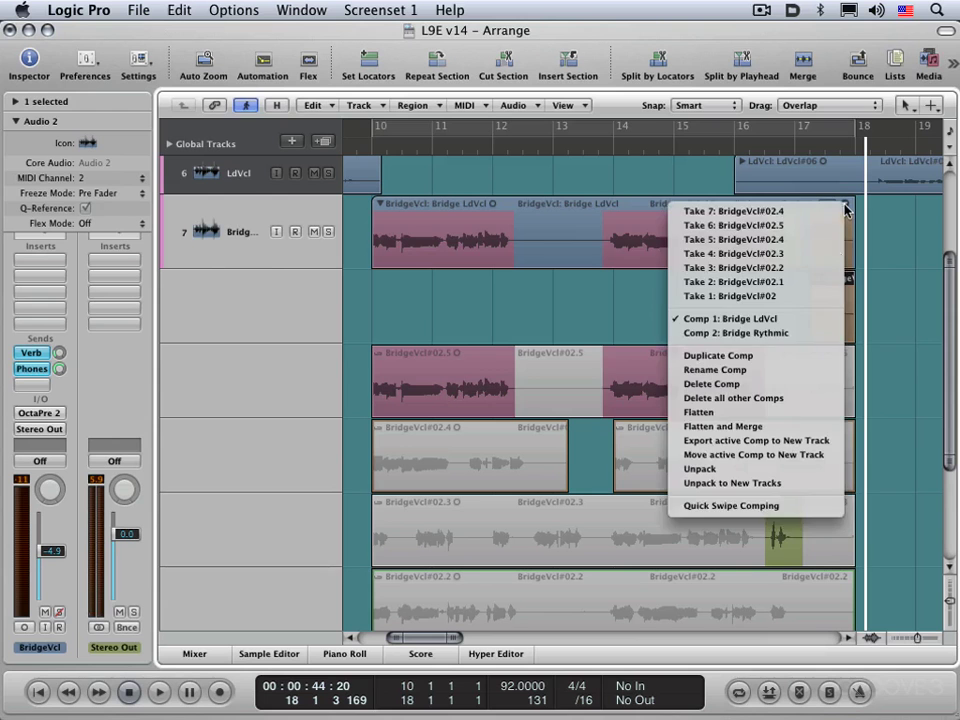
{"action": "left_click", "coordinate": [772, 505]}
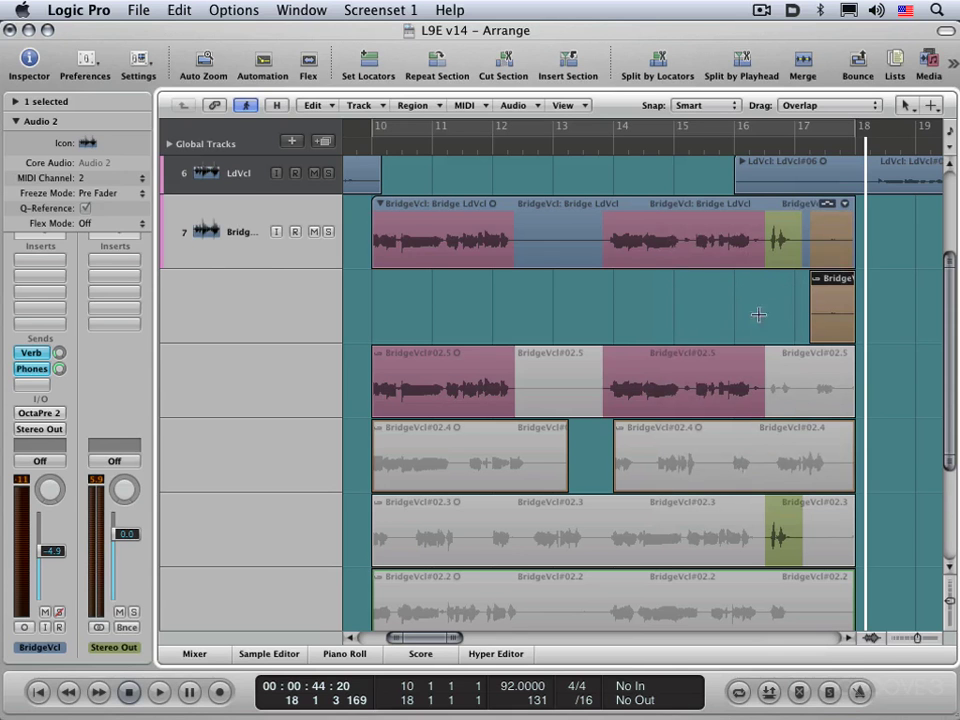
Review the take folder's Flatten commands and the BridgeVcl regions in the audio Bin
{"action": "left_click", "coordinate": [845, 206]}
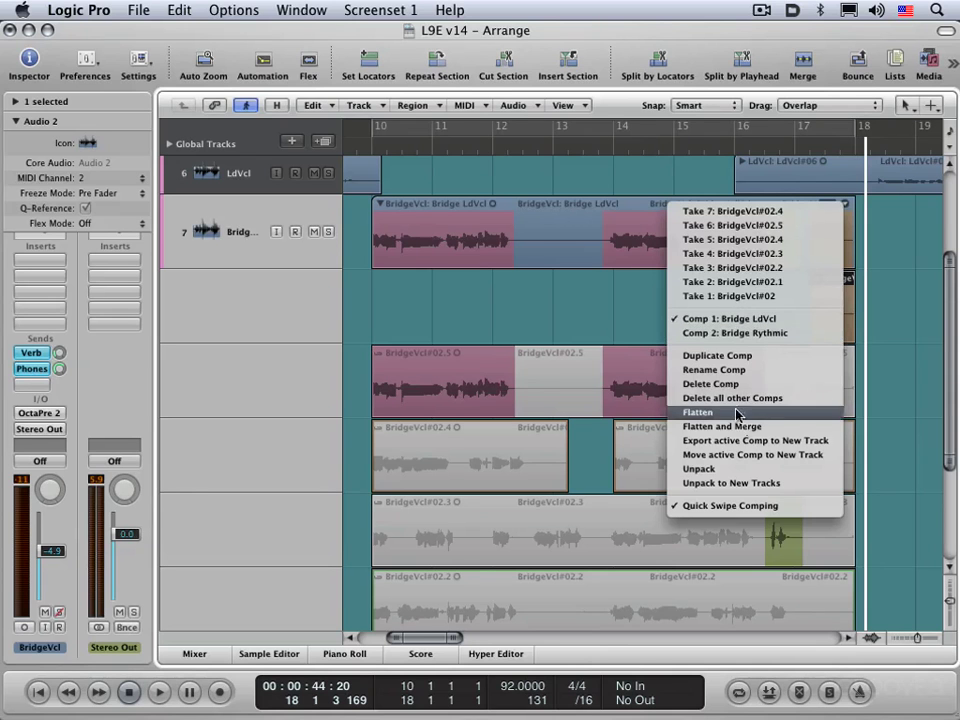
{"action": "left_click", "coordinate": [910, 403]}
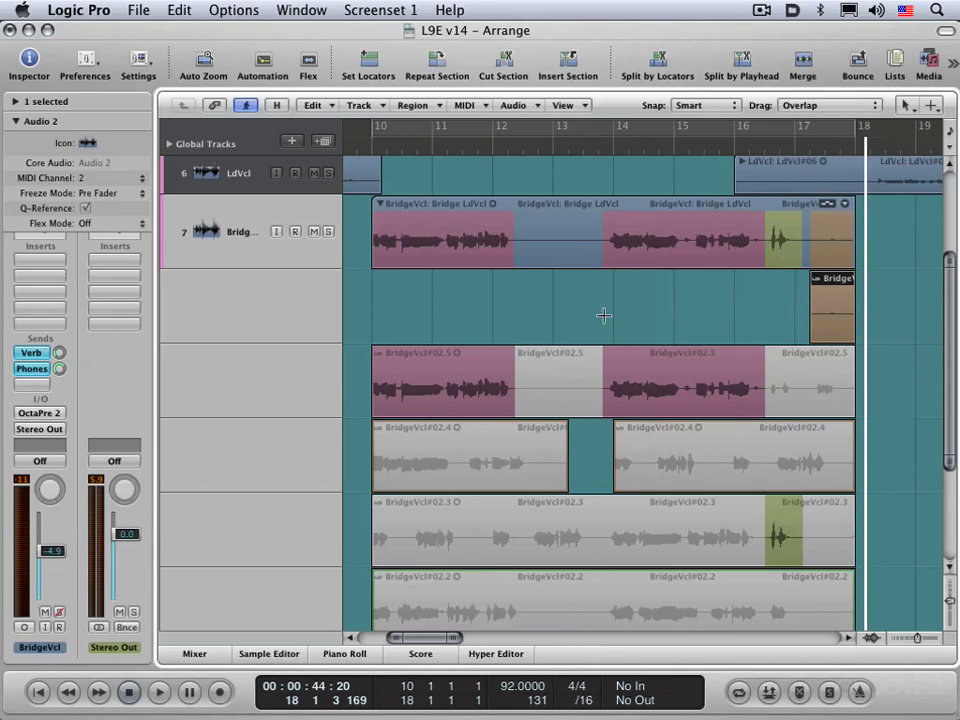
{"action": "left_click", "coordinate": [845, 205]}
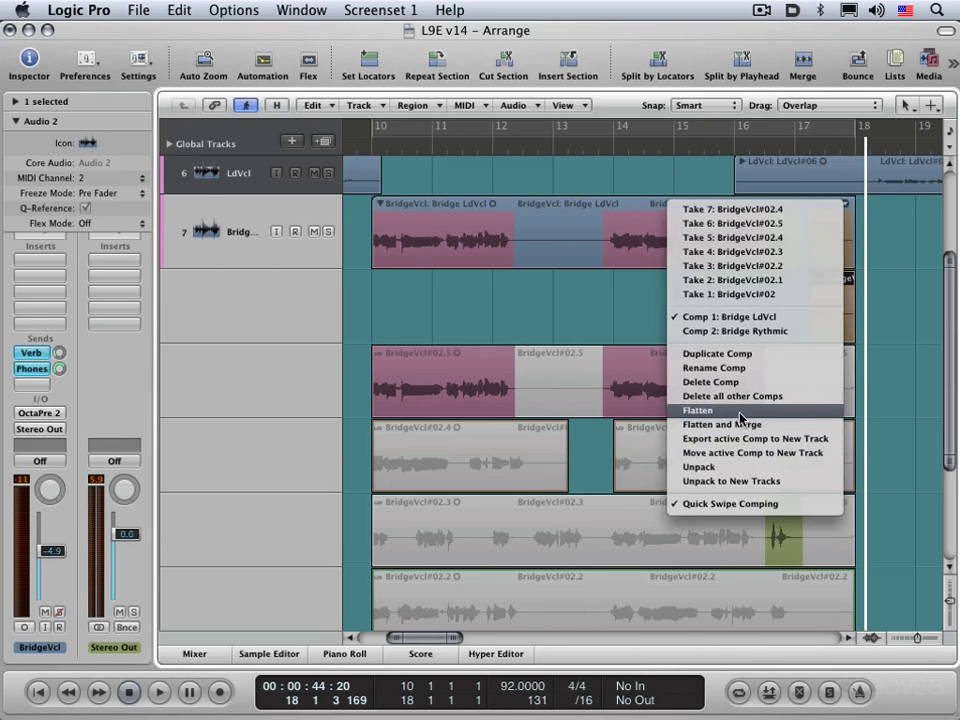
{"action": "left_click", "coordinate": [497, 320]}
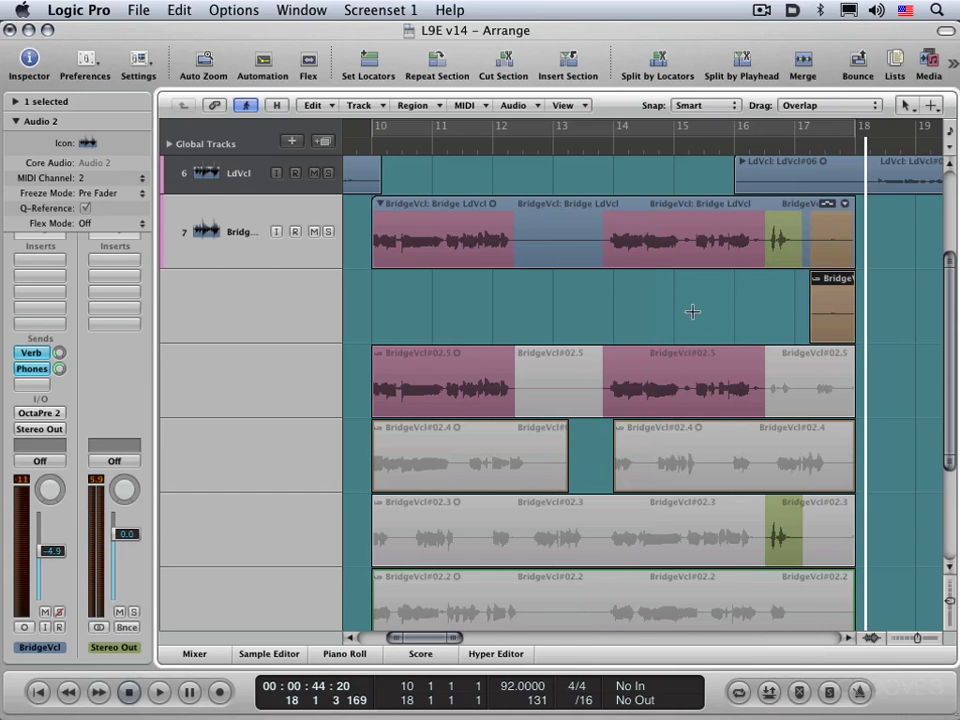
{"action": "key", "text": "b"}
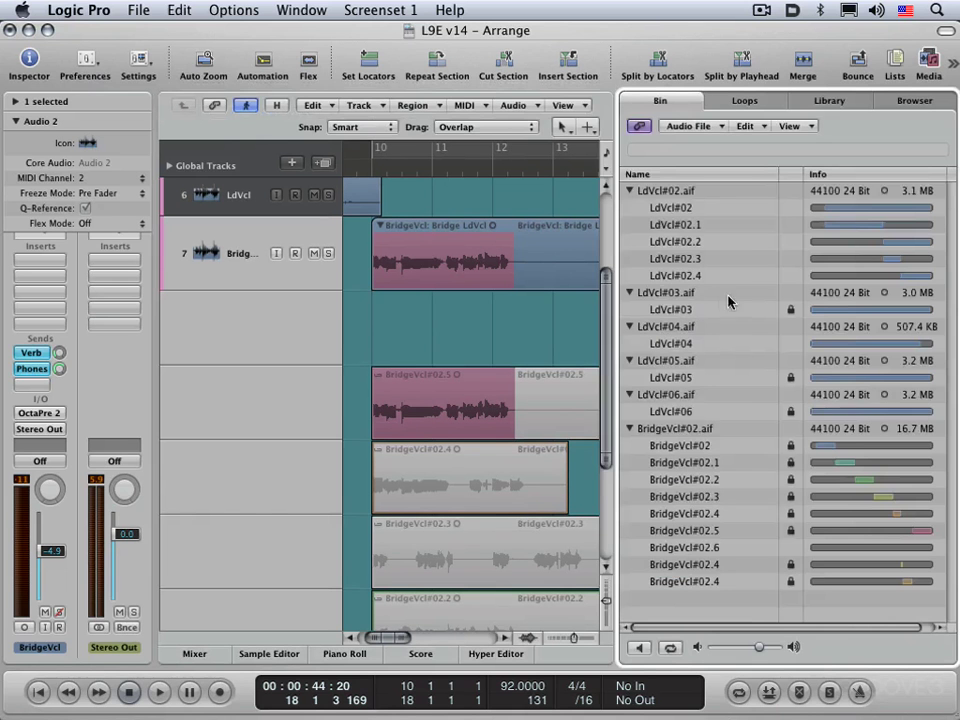
{"action": "key", "text": "b"}
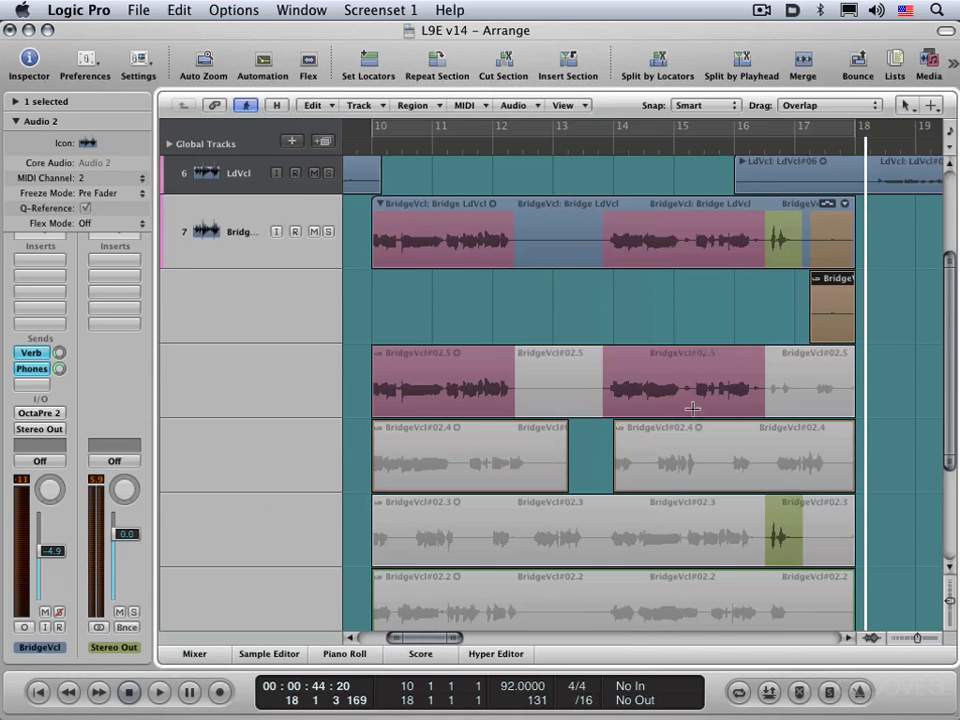
Export the active Bridge LdVcl comp to a new track and select that track
{"action": "left_click", "coordinate": [845, 205]}
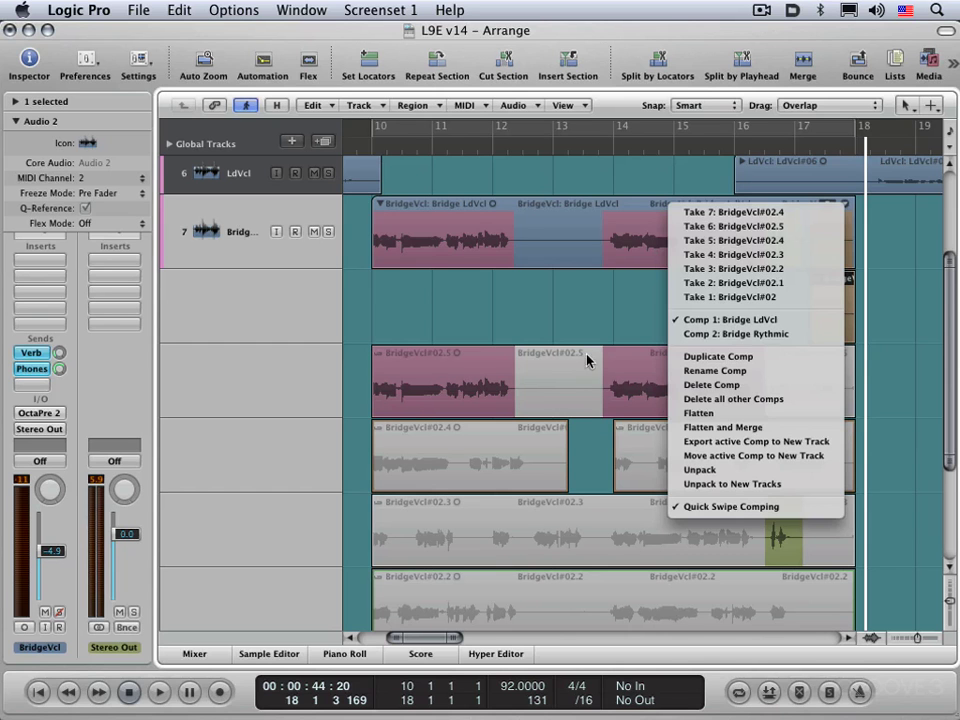
{"action": "left_click", "coordinate": [739, 445]}
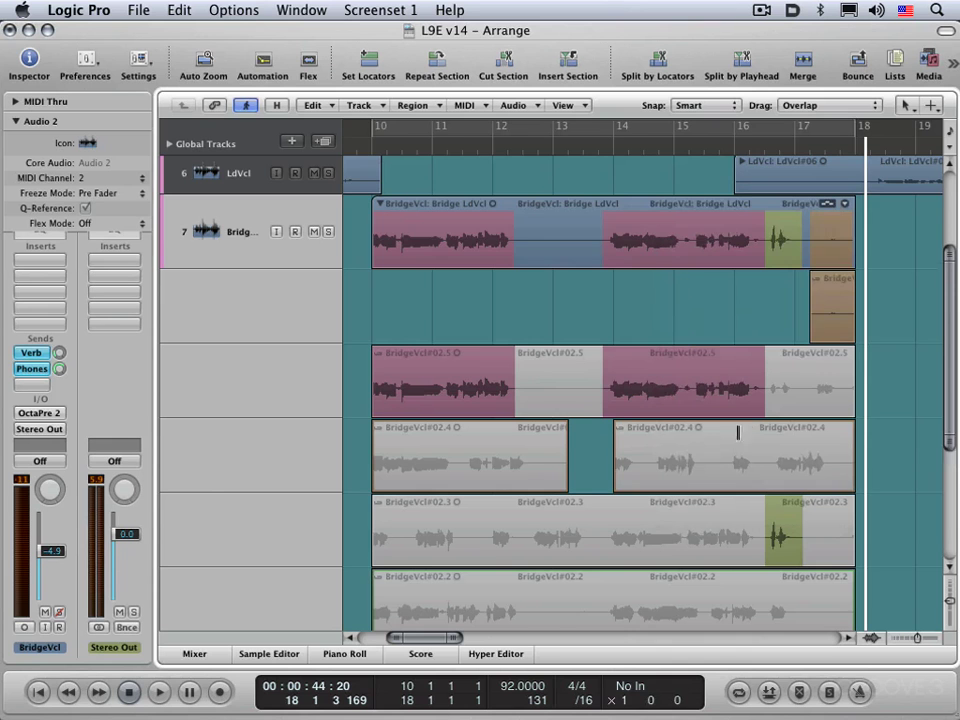
{"action": "scroll", "coordinate": [658, 358], "scroll_direction": "down", "scroll_amount": 6}
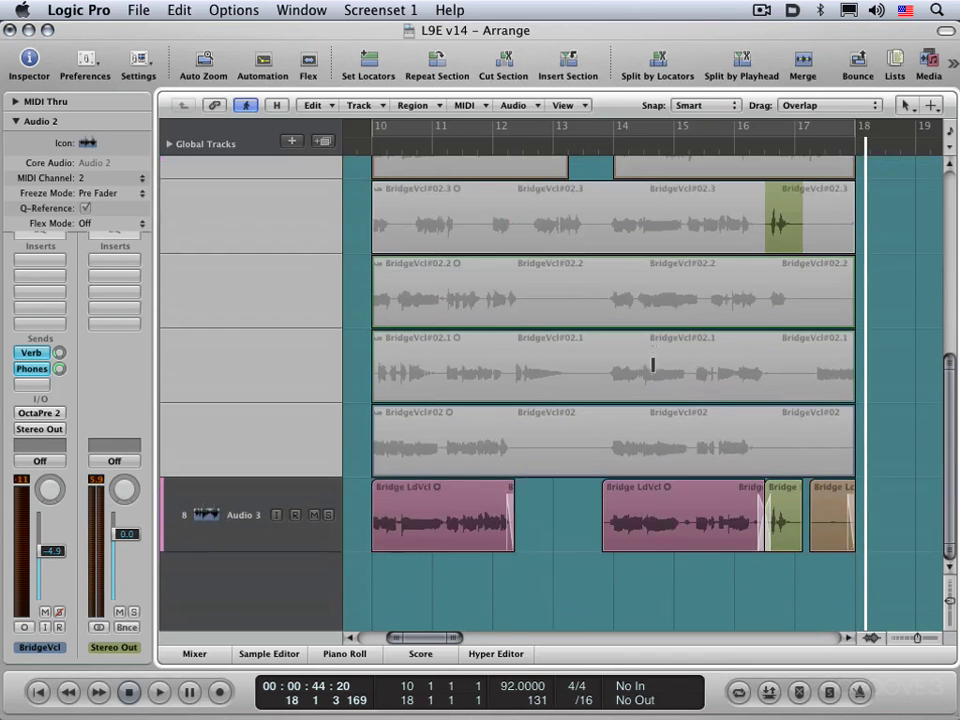
{"action": "left_click", "coordinate": [232, 520]}
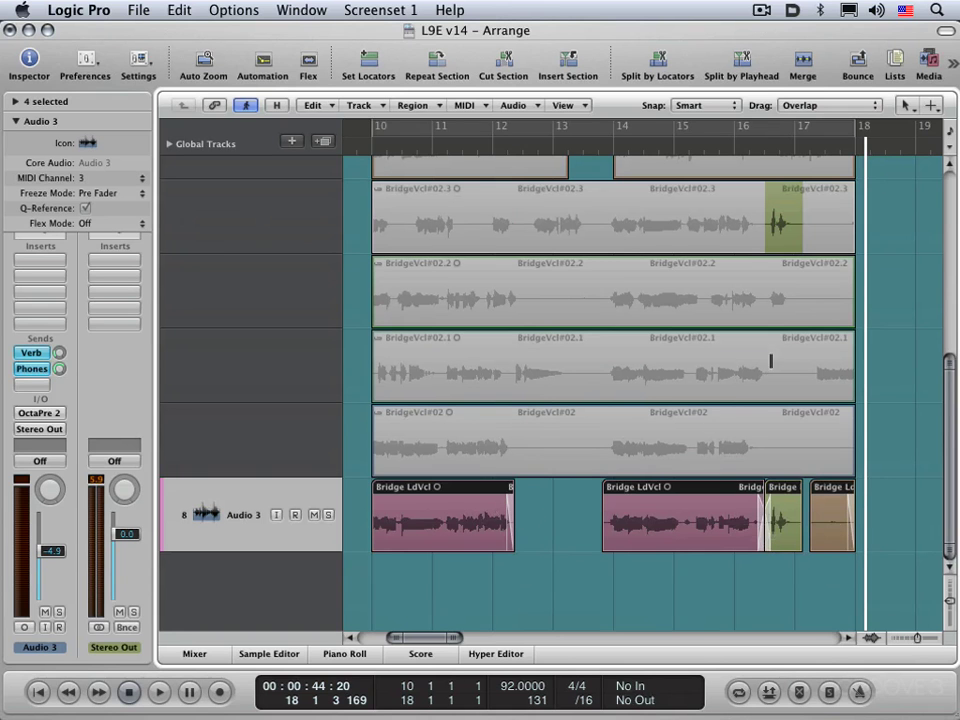
Switch the BridgeVcl take folder to the Bridge Rythmic comp and export that active comp to a new track
{"action": "scroll", "coordinate": [770, 361], "scroll_direction": "up", "scroll_amount": 5}
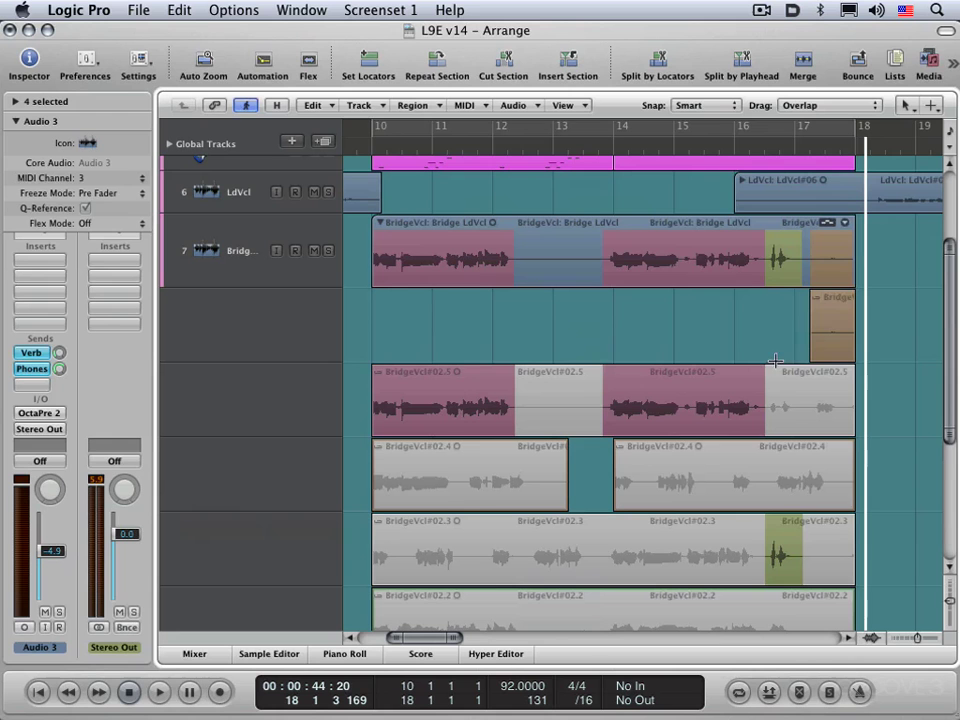
{"action": "left_click", "coordinate": [843, 226]}
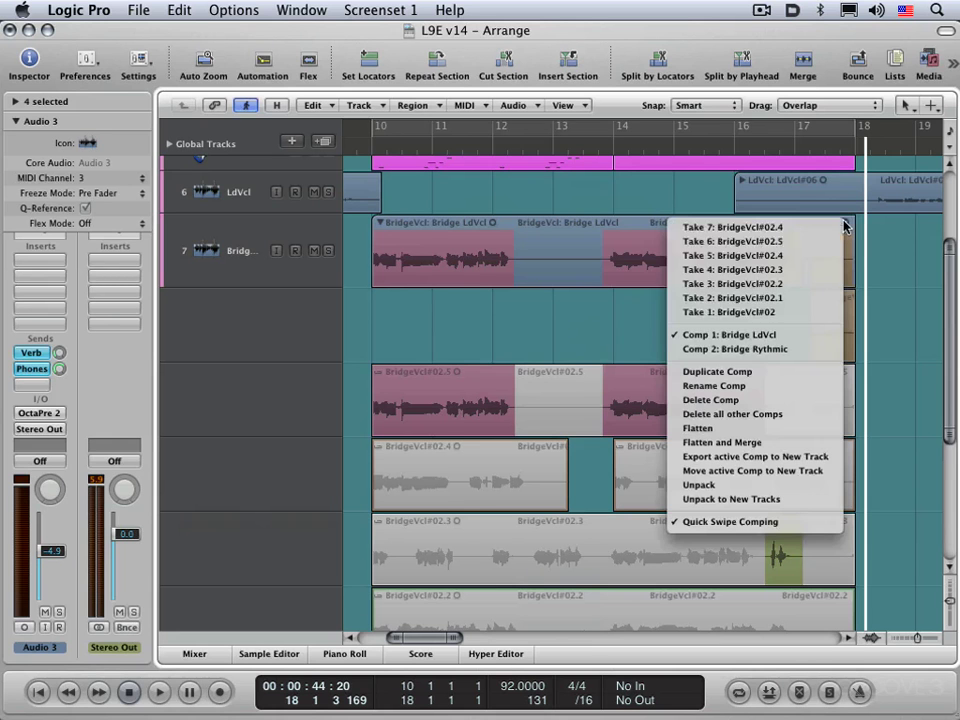
{"action": "left_click", "coordinate": [789, 349]}
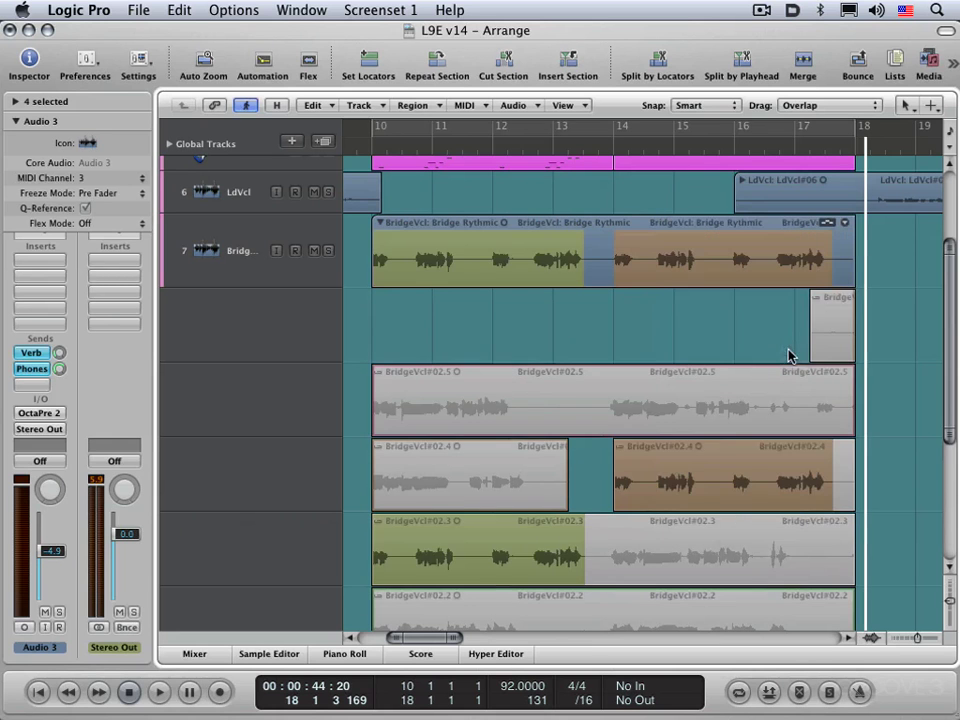
{"action": "left_click", "coordinate": [843, 222]}
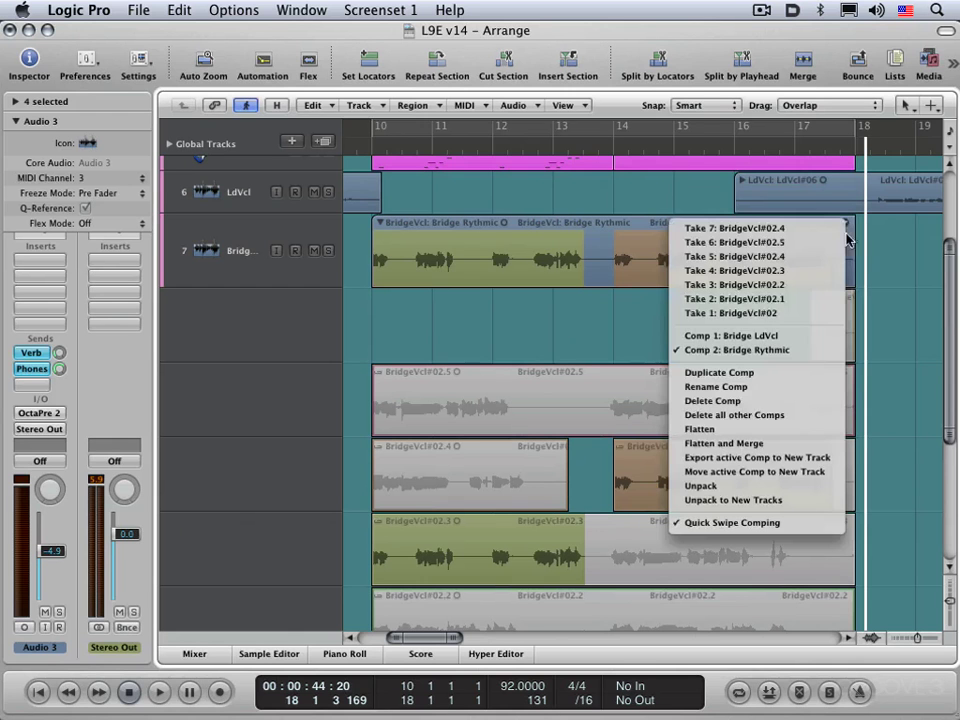
{"action": "left_click", "coordinate": [787, 462]}
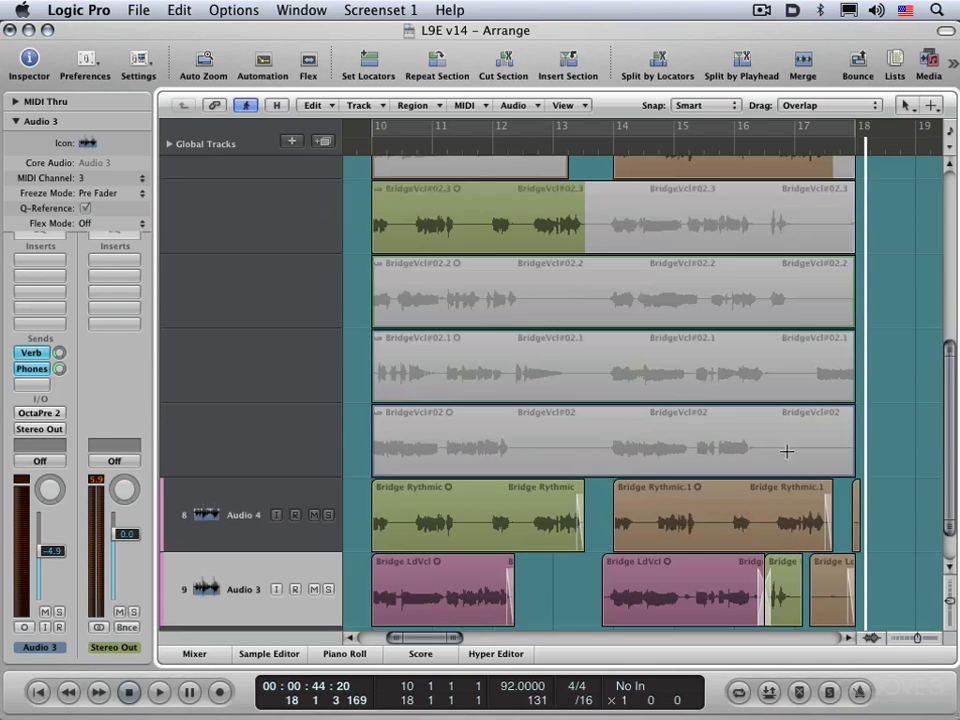
{"action": "scroll", "coordinate": [775, 440], "scroll_direction": "down", "scroll_amount": 2}
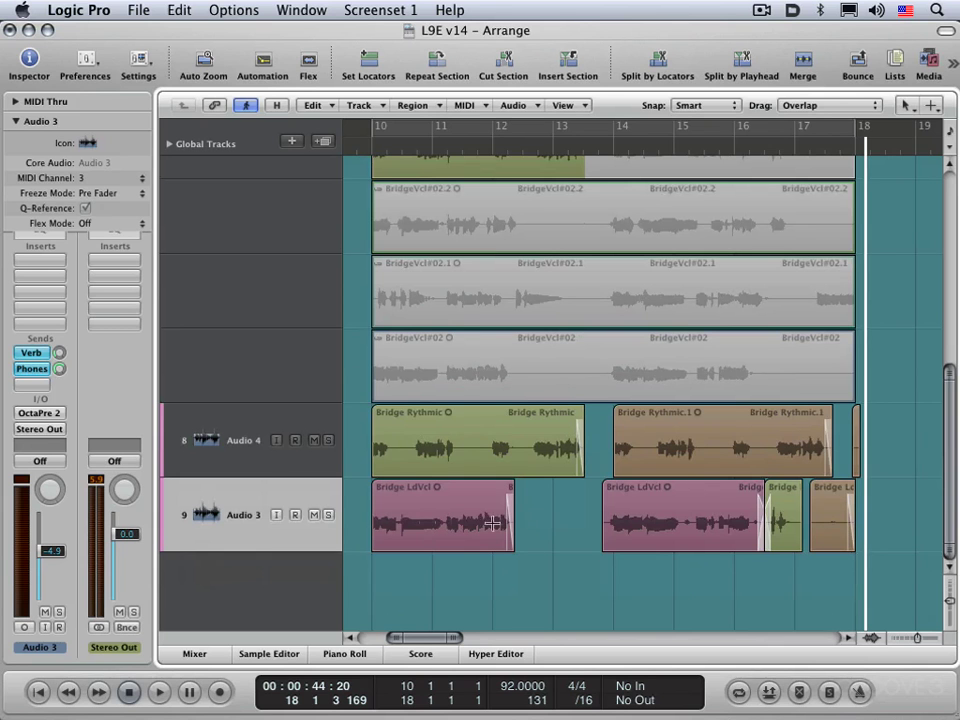
Delete the tiny leftover region at bar 18 on the exported Bridge Rythmic track, Audio 4
{"action": "scroll", "coordinate": [722, 366], "scroll_direction": "up", "scroll_amount": 5}
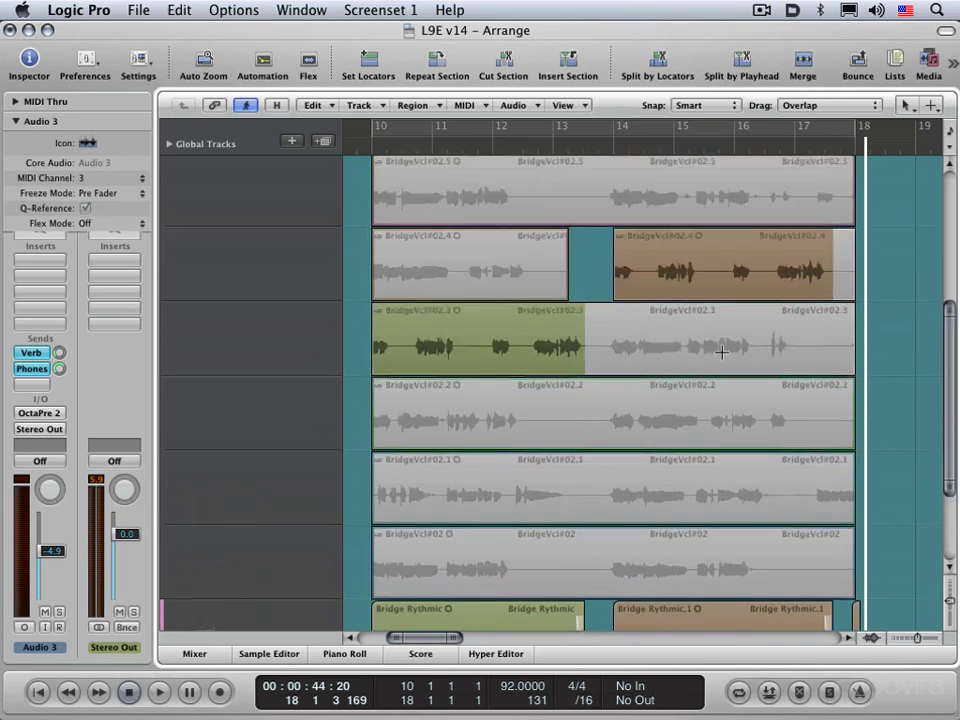
{"action": "scroll", "coordinate": [722, 352], "scroll_direction": "down", "scroll_amount": 3}
{"action": "scroll", "coordinate": [722, 352], "scroll_direction": "up", "scroll_amount": 4}
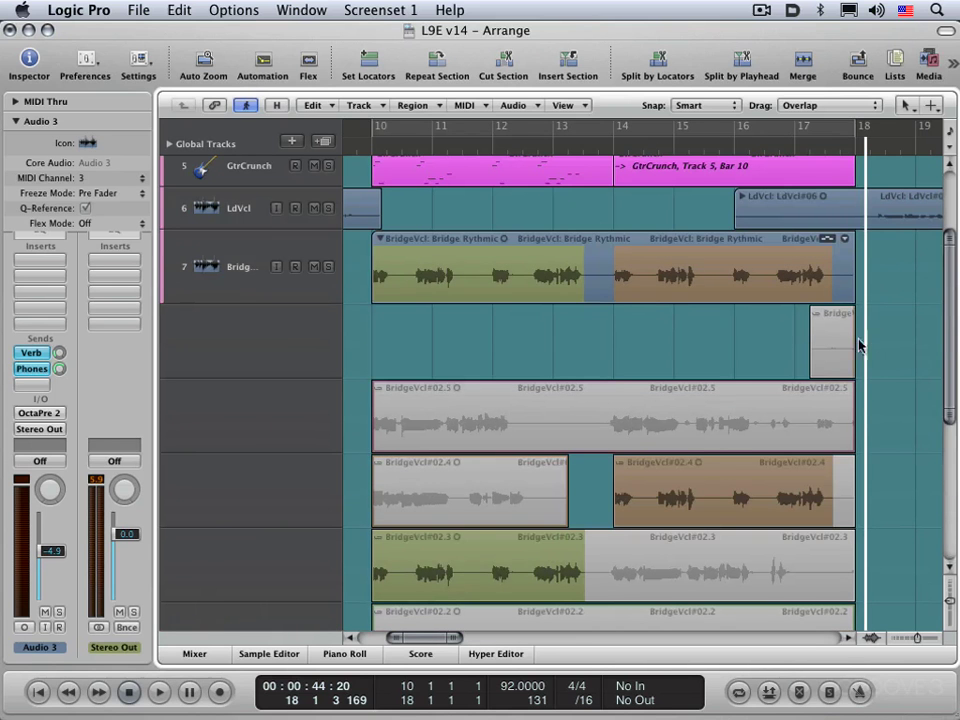
{"action": "scroll", "coordinate": [863, 337], "scroll_direction": "down", "scroll_amount": 5}
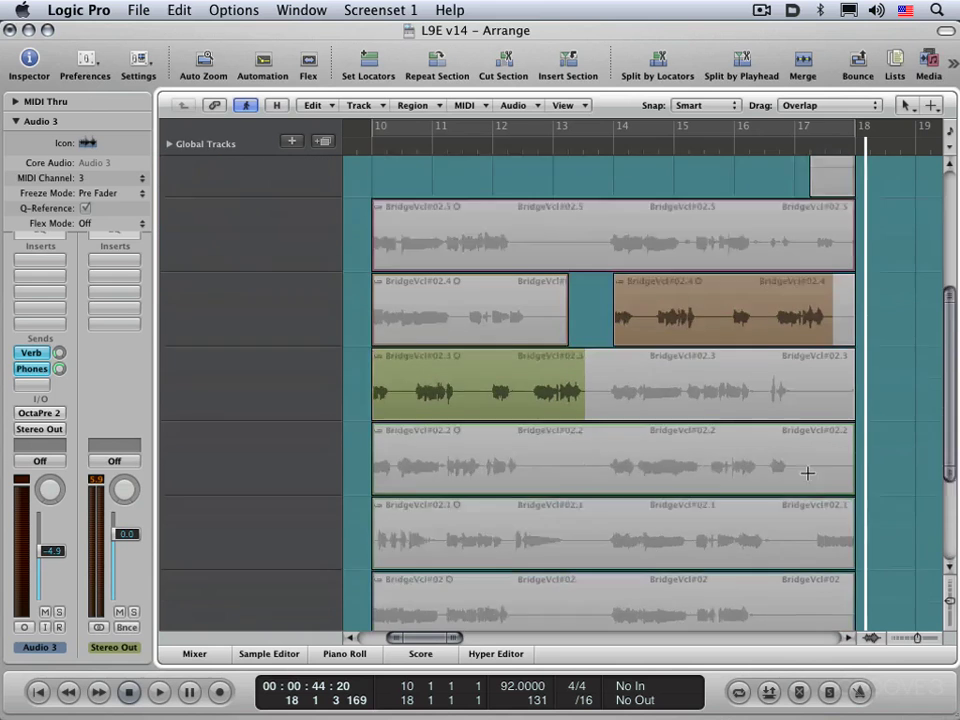
{"action": "left_click", "coordinate": [856, 497]}
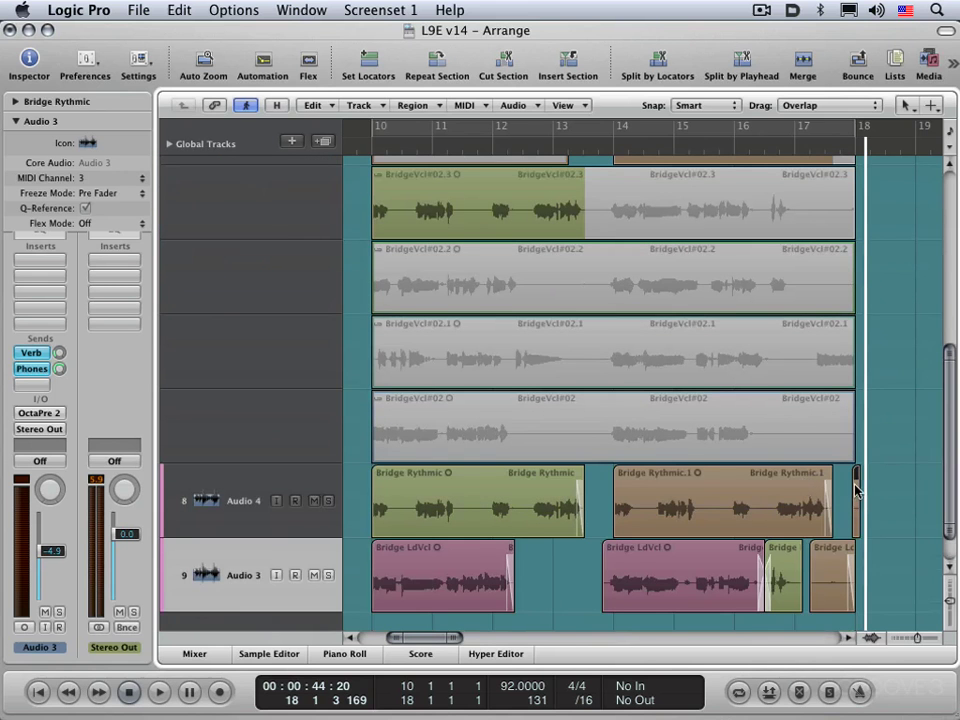
{"action": "scroll", "coordinate": [784, 215], "scroll_direction": "up", "scroll_amount": 5}
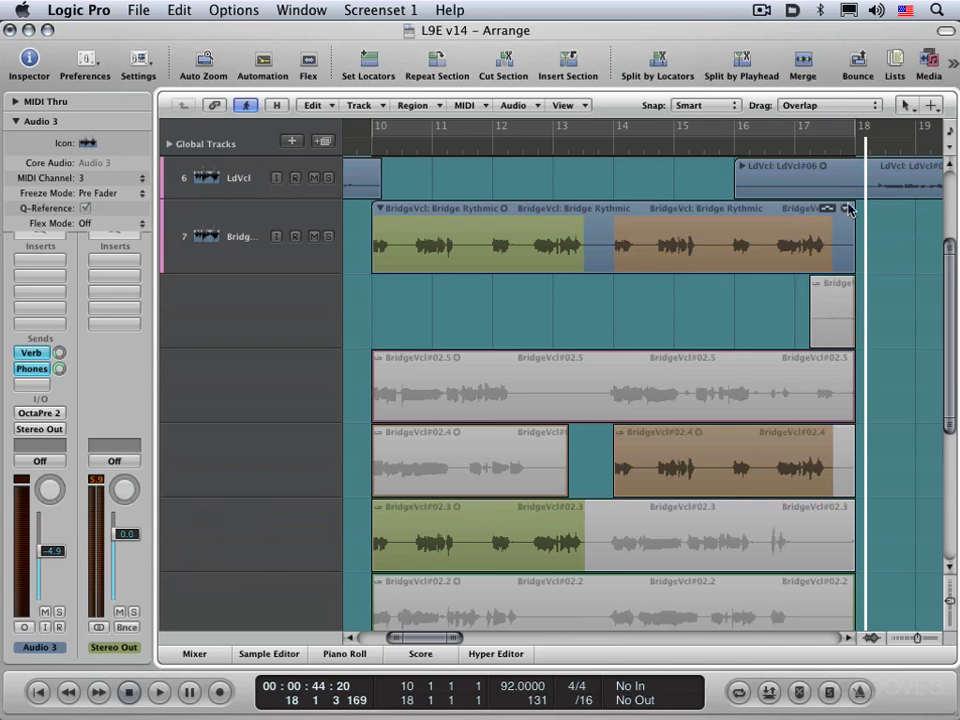
Check the take folder's list of comps, then collapse the BridgeVcl take folder
{"action": "left_click", "coordinate": [845, 211]}
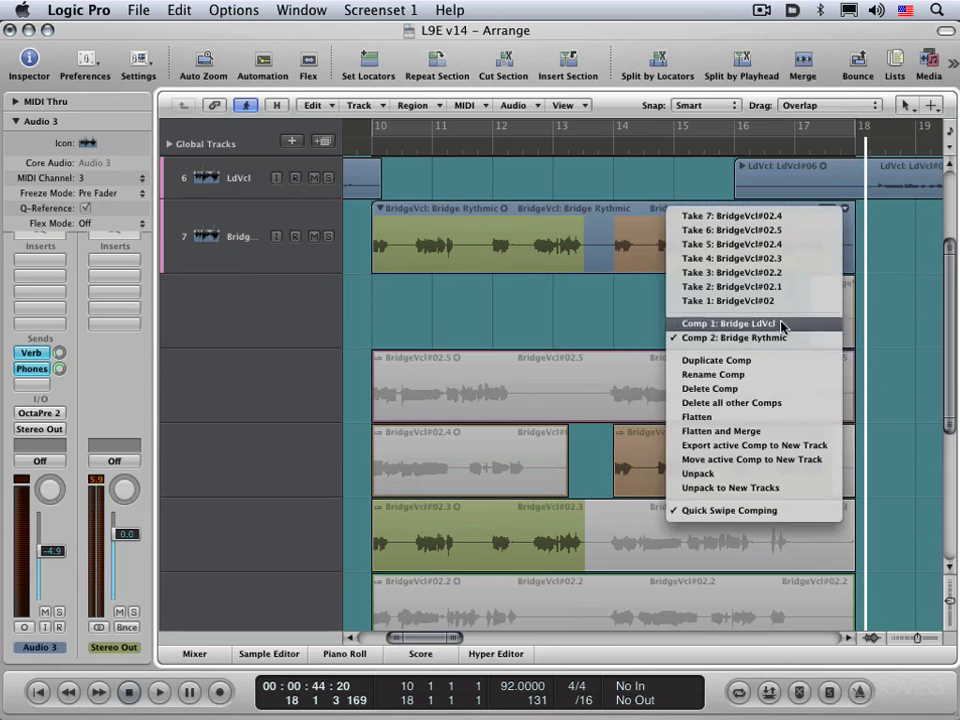
{"action": "left_click", "coordinate": [605, 323]}
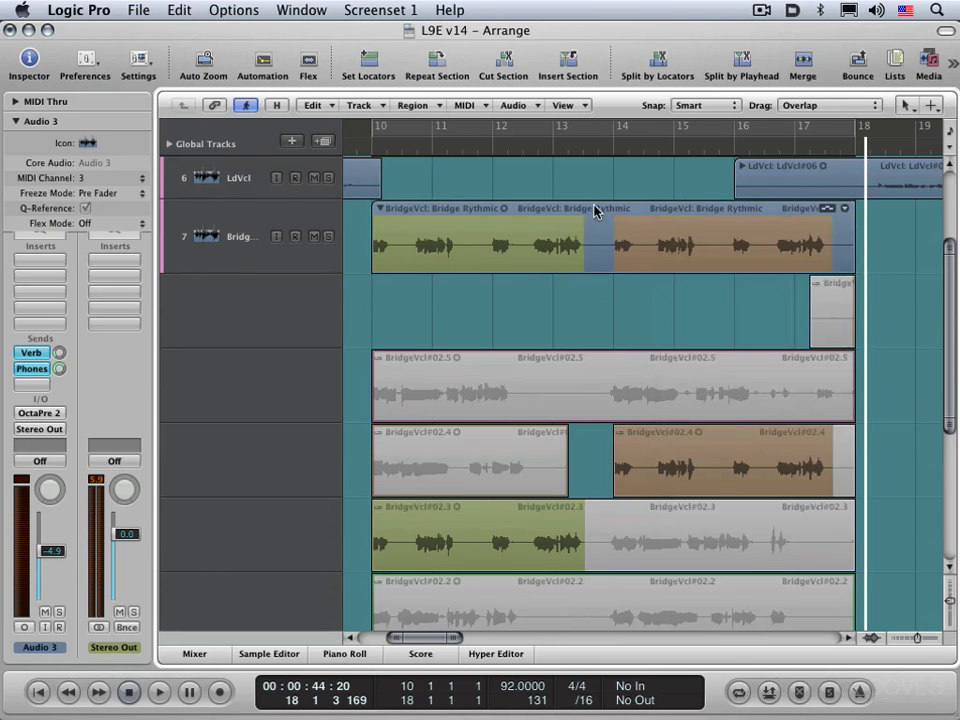
{"action": "double_click", "coordinate": [597, 210]}
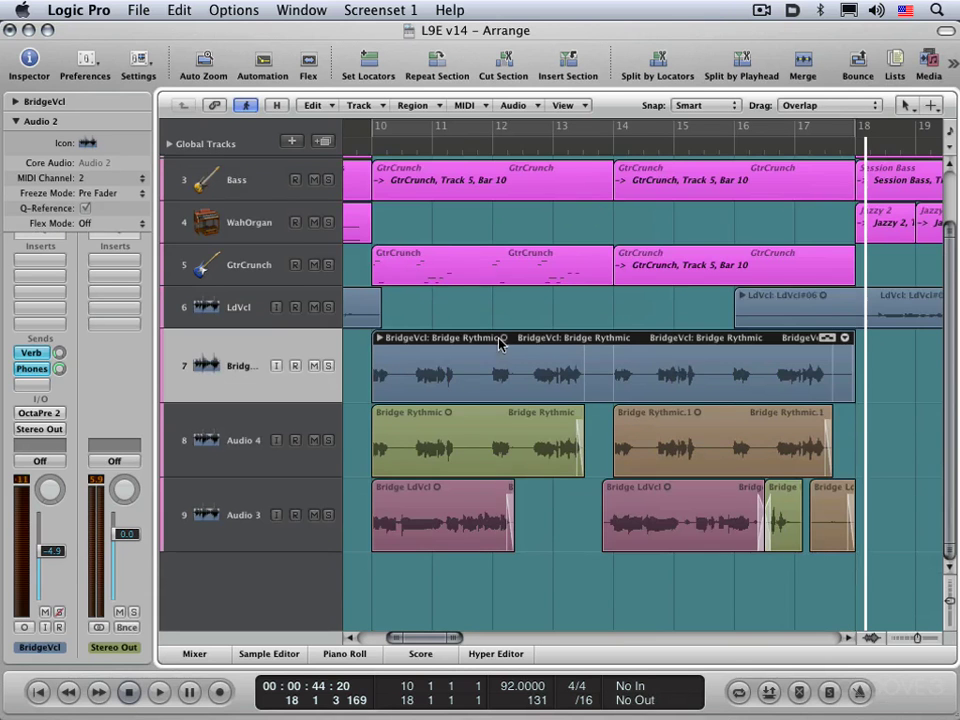
Mute the original BridgeVcl track, mark it as hidden and remove it from view
{"action": "left_click", "coordinate": [313, 366]}
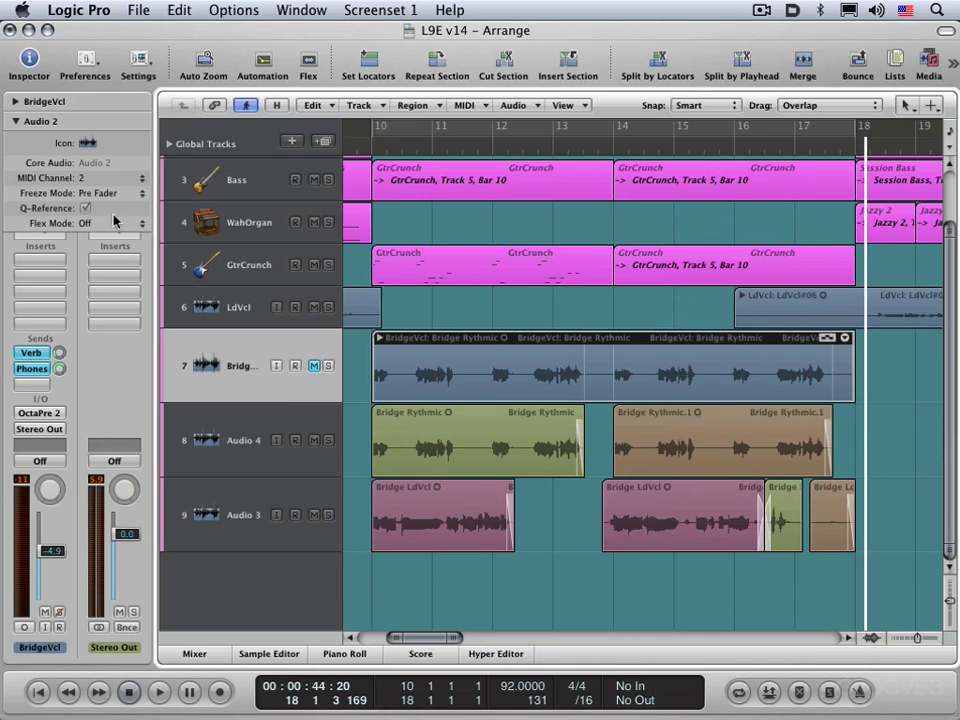
{"action": "key", "text": "h"}
{"action": "left_click", "coordinate": [277, 367]}
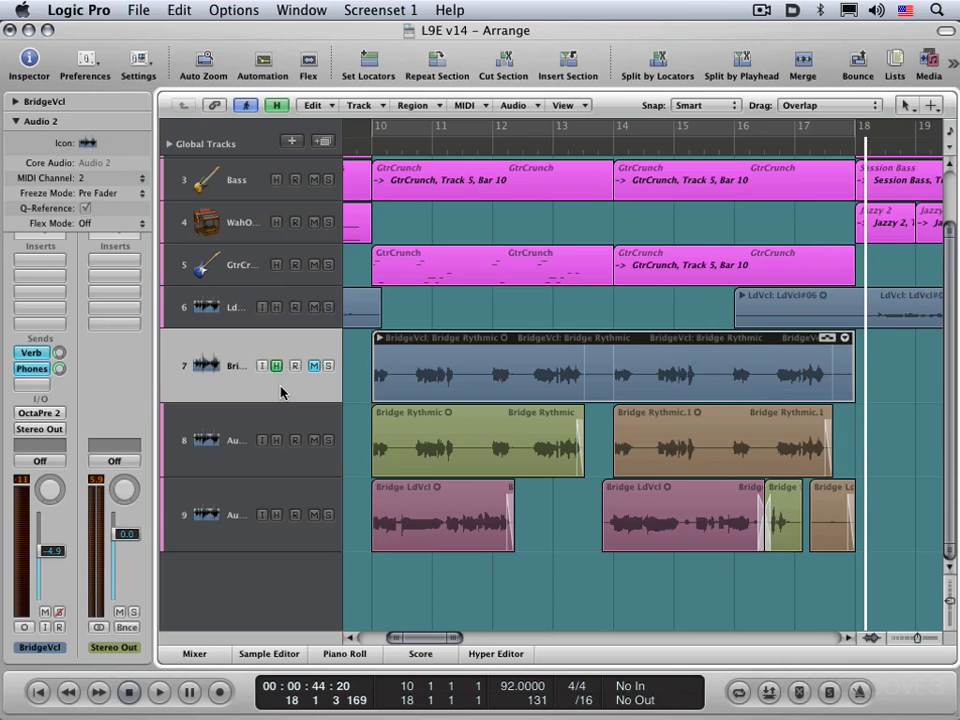
{"action": "key", "text": "h"}
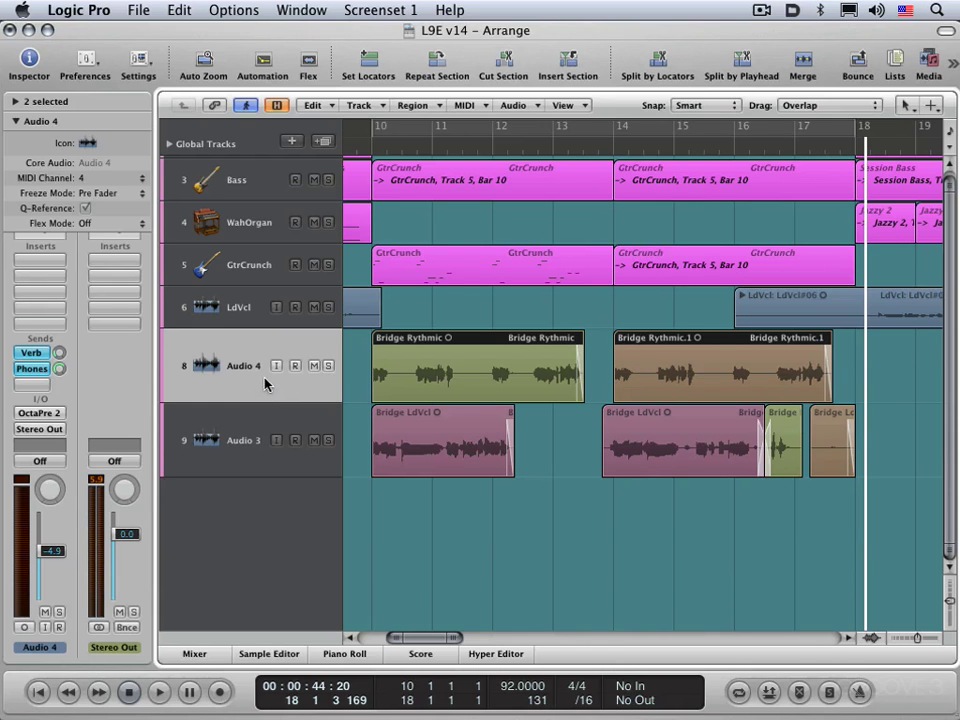
Toggle the display of hidden tracks several times to check the BridgeVcl track, ending with it hidden
{"action": "left_click", "coordinate": [279, 106]}
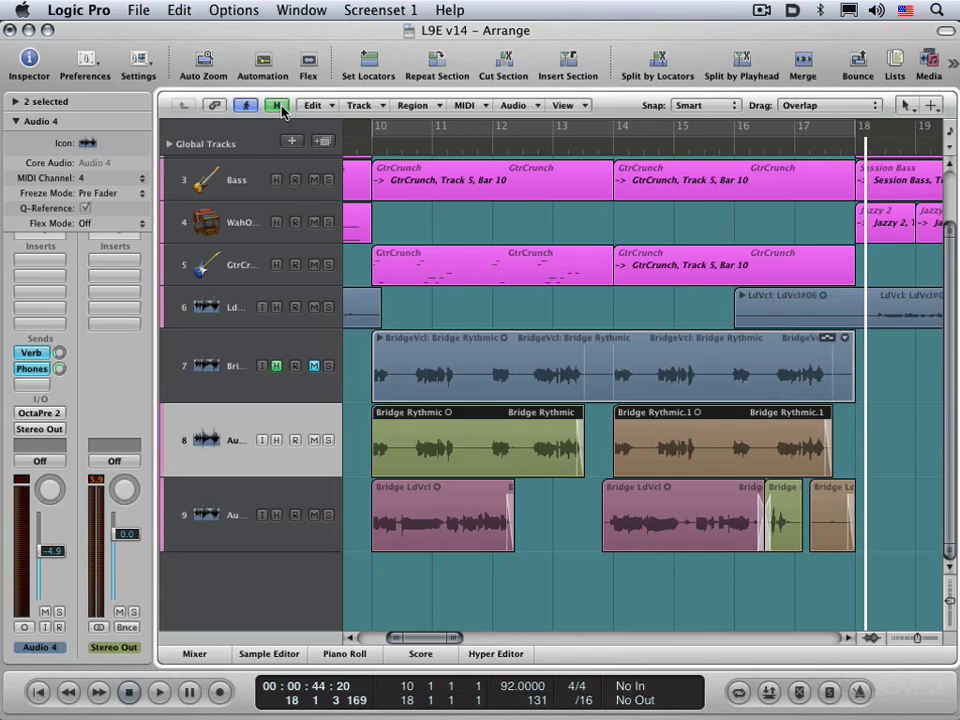
{"action": "left_click", "coordinate": [279, 106]}
{"action": "left_click", "coordinate": [279, 106]}
{"action": "left_click", "coordinate": [277, 106]}
{"action": "left_click", "coordinate": [277, 106]}
{"action": "left_click", "coordinate": [278, 107]}
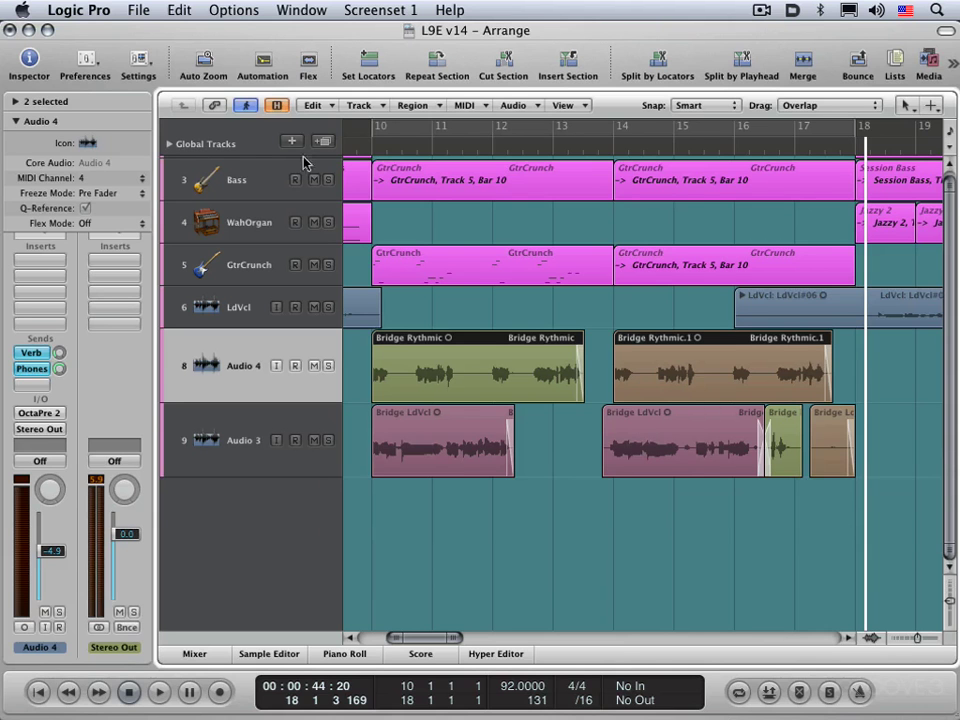
Play the bridge from just before bar 10 to bar 18 to hear both exported comps together
{"action": "left_click", "coordinate": [363, 152]}
{"action": "key", "text": "space"}
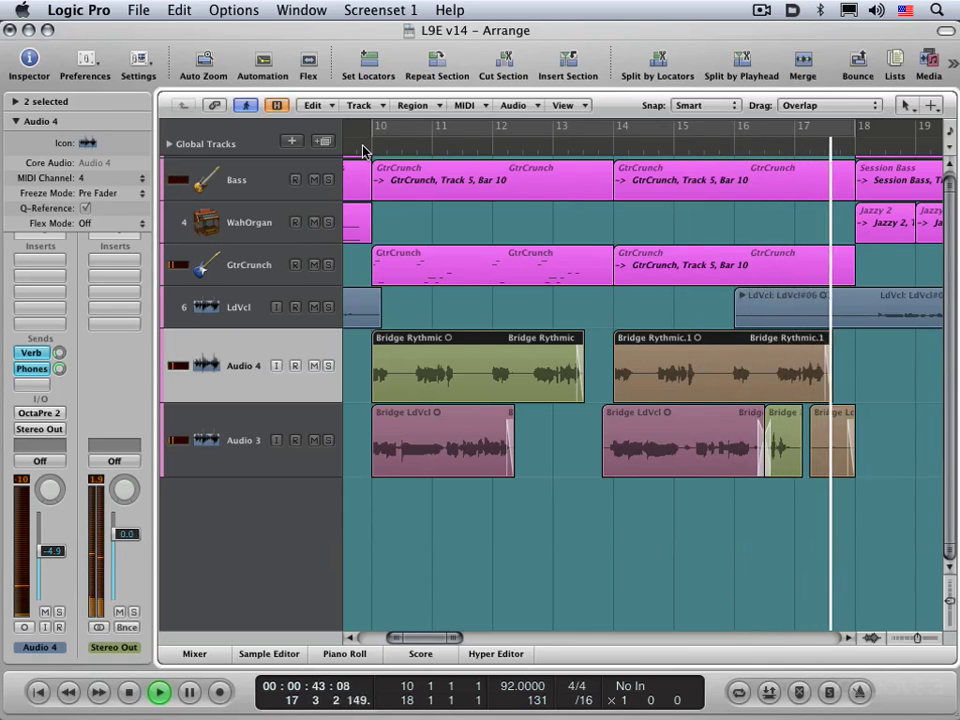
{"action": "key", "text": "space"}
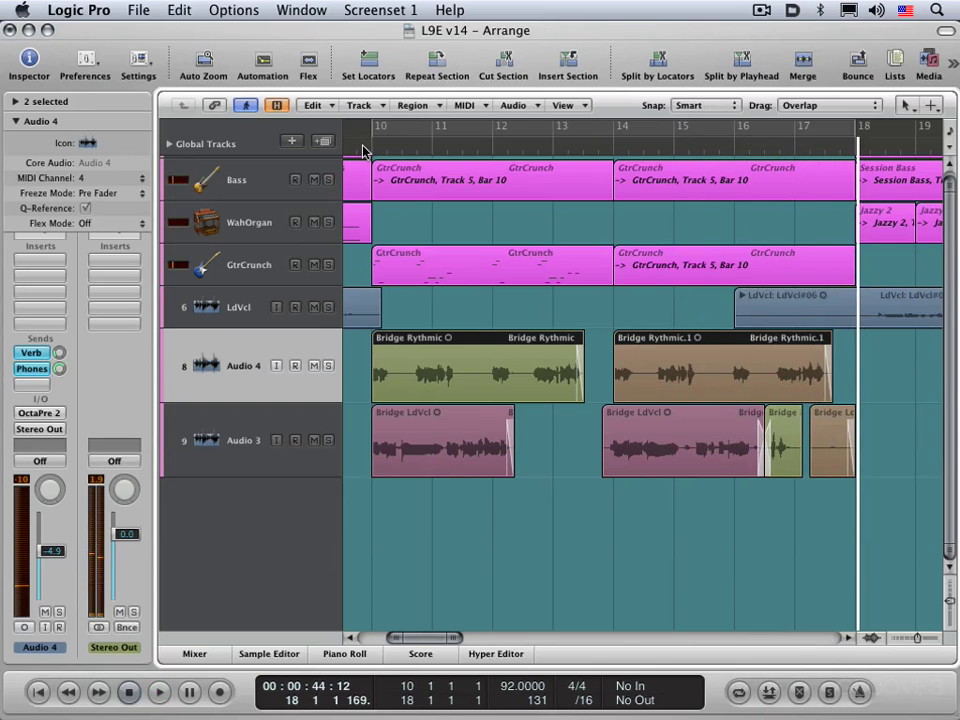